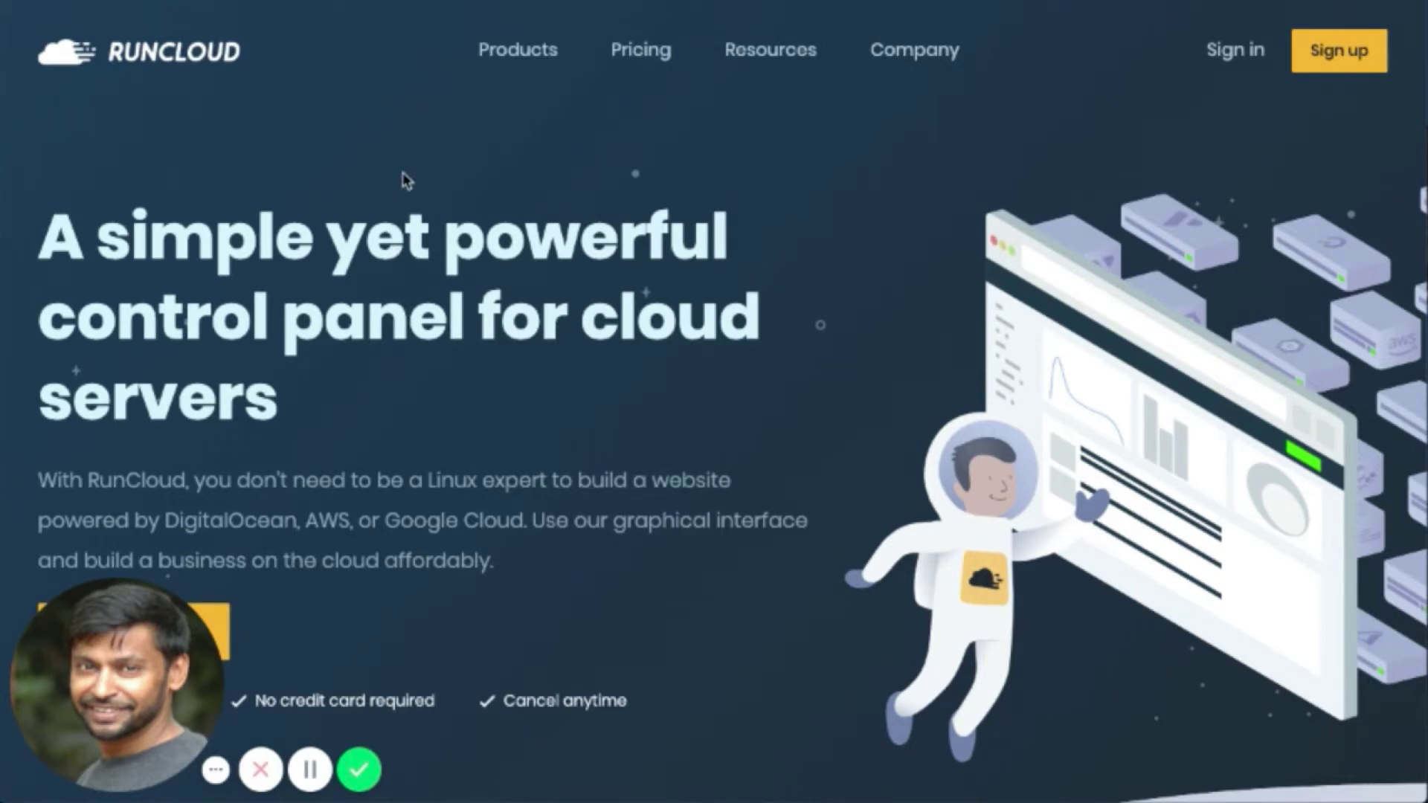
Look through the RunCloud homepage, from the introduction to its feature sections, and return to the beginning.
scroll(500, 296, "down", 2)
scroll(500, 296, "down", 9)
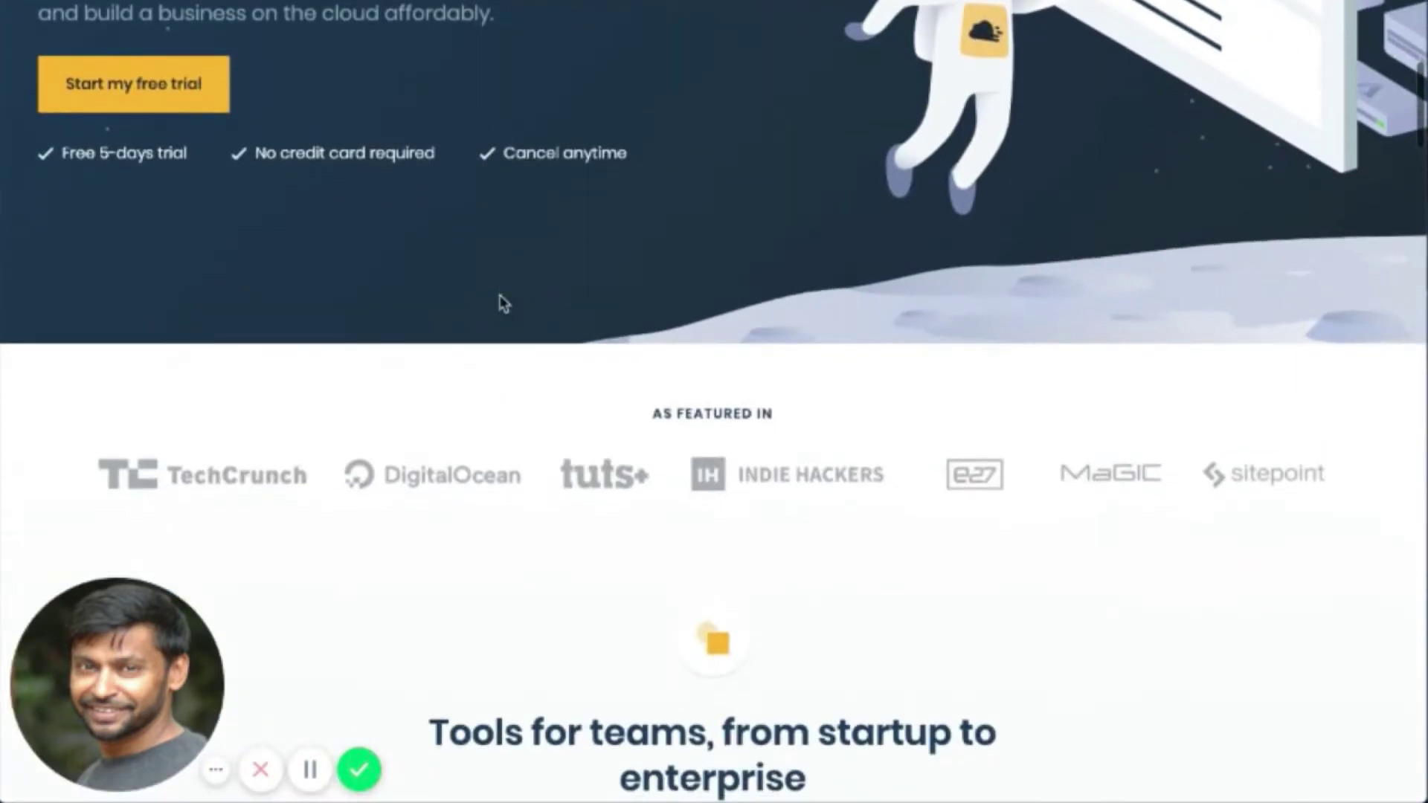
scroll(502, 305, "down", 13)
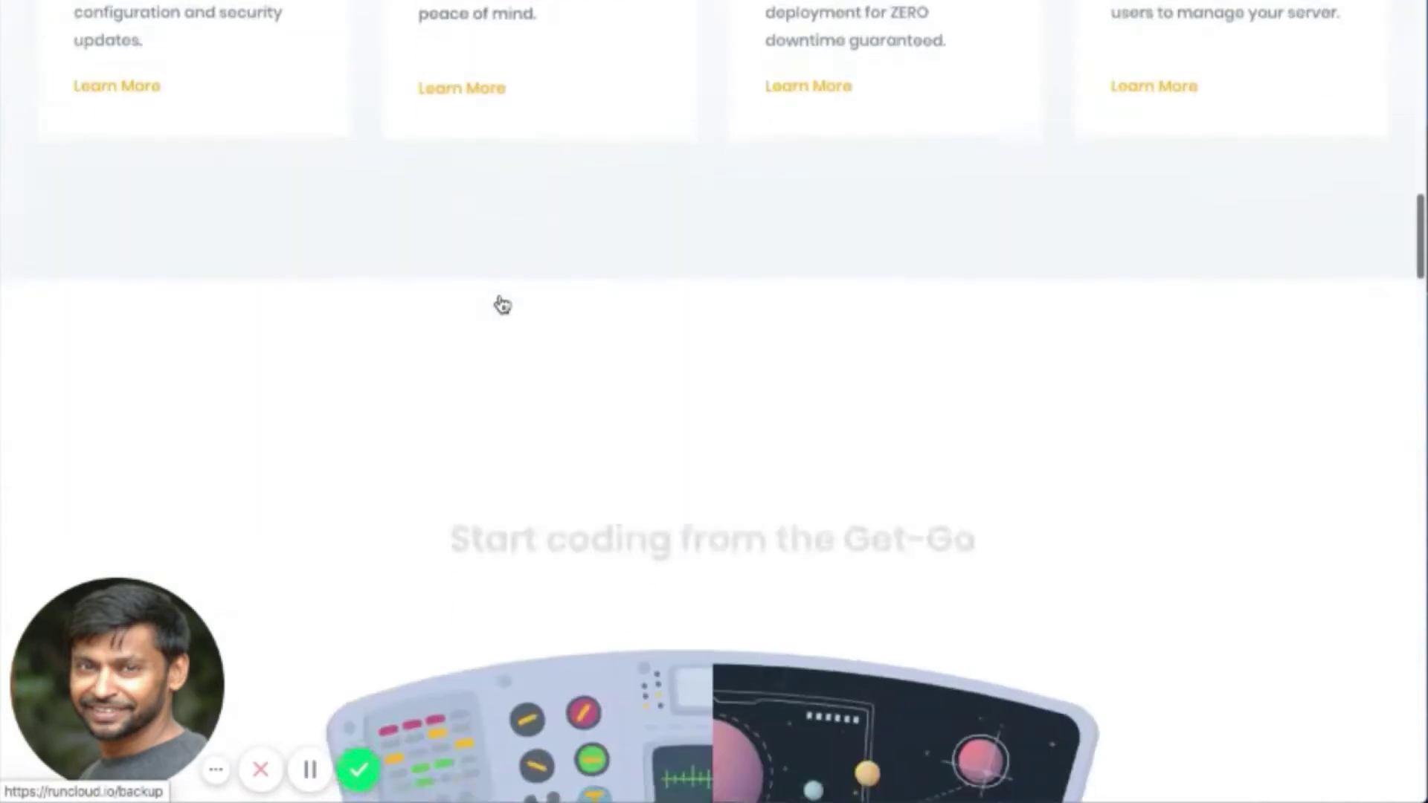
scroll(500, 297, "up", 5)
scroll(500, 301, "up", 20)
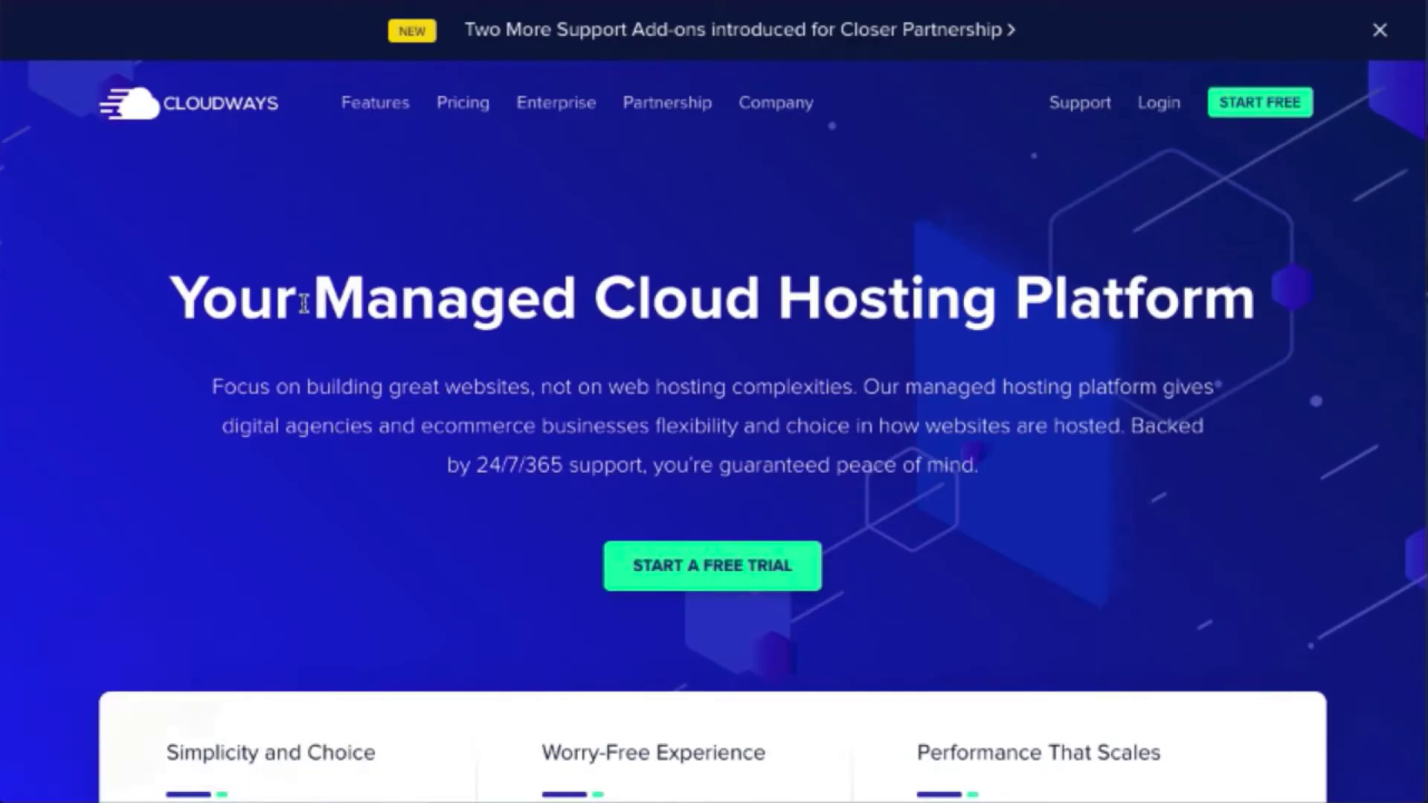
Look over the Cloudways homepage, including its benefits overview and the section on the platform for teams.
scroll(302, 301, "down", 8)
scroll(305, 311, "down", 4)
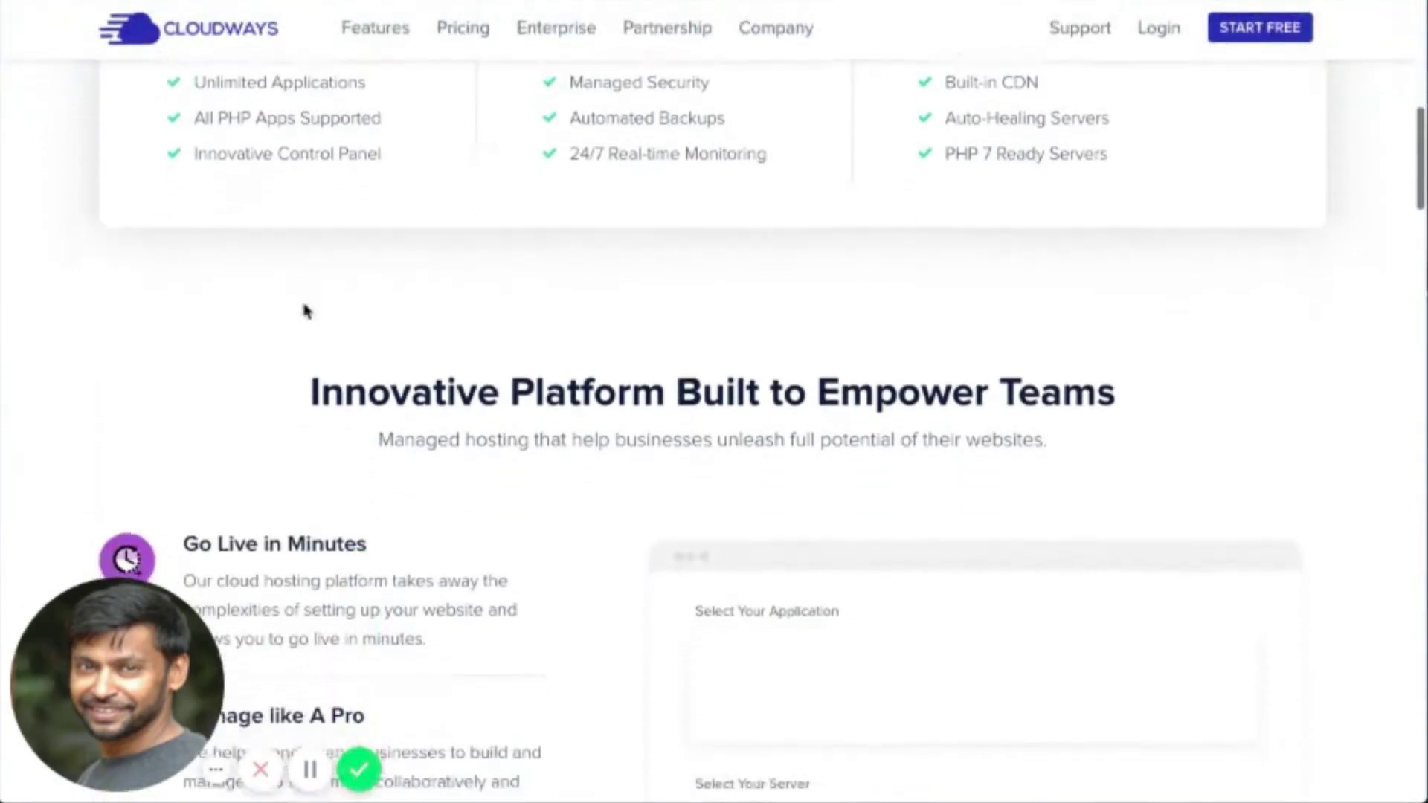
scroll(306, 309, "up", 10)
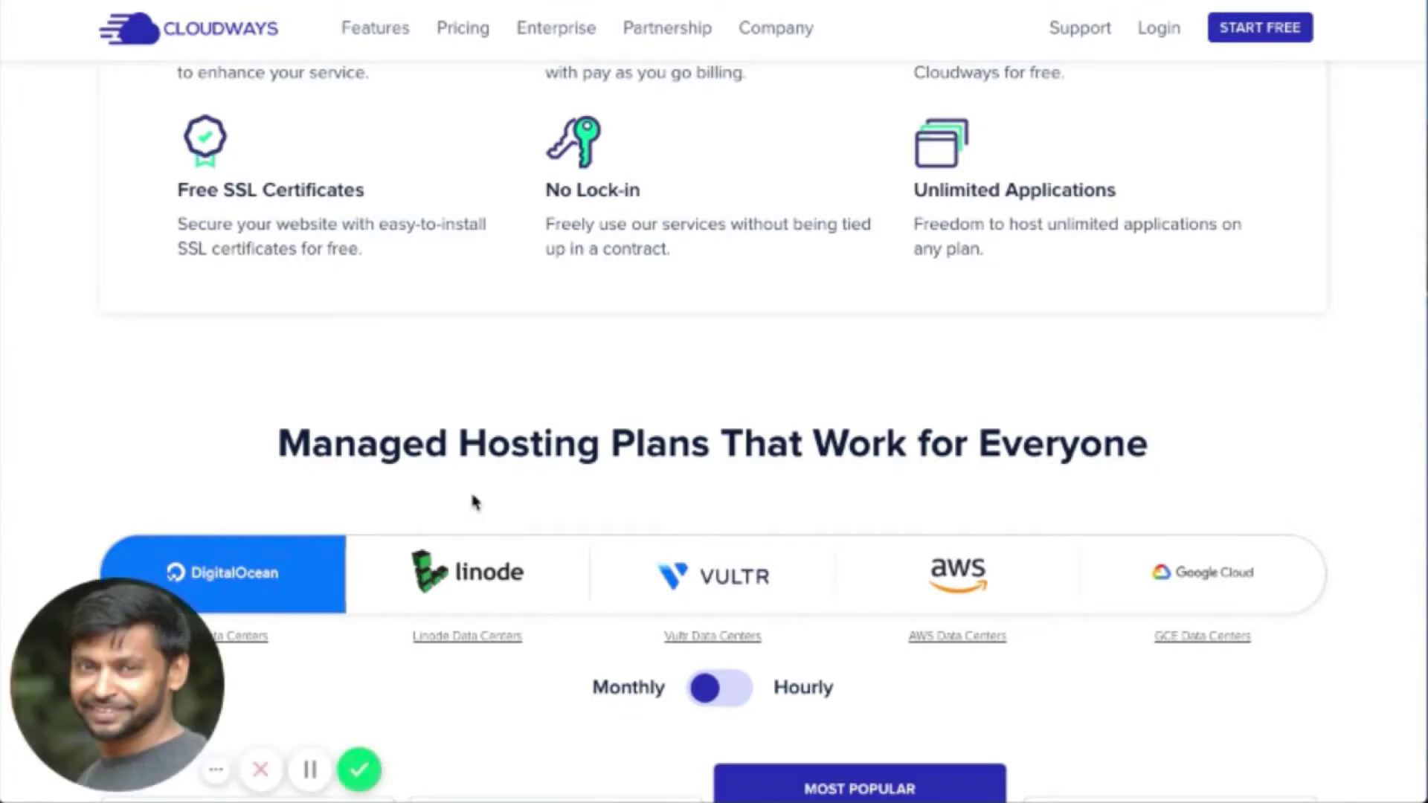
Compare Cloudways' monthly DigitalOcean hosting plans and highlight the RAM row of the $22 plan.
scroll(472, 501, "down", 5)
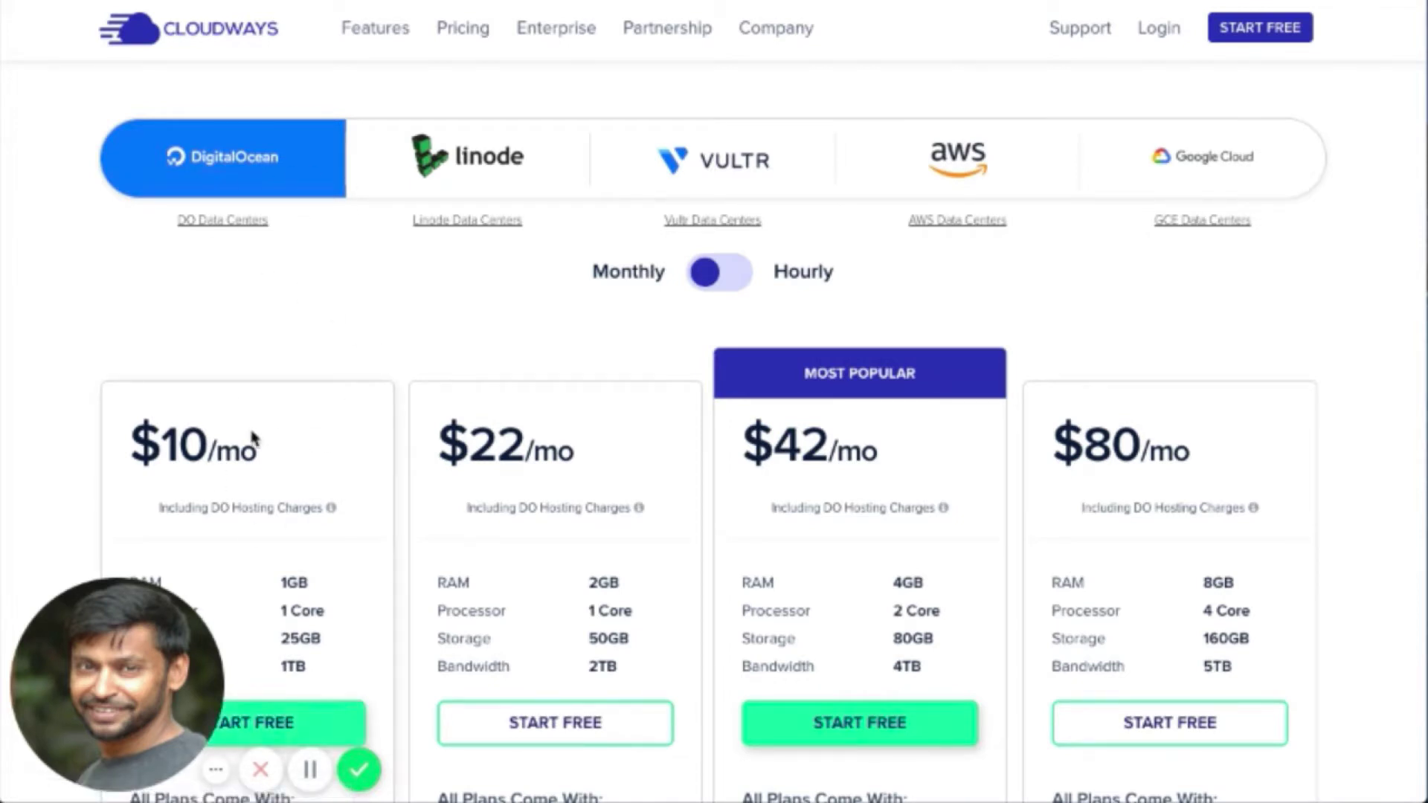
scroll(253, 439, "down", 1)
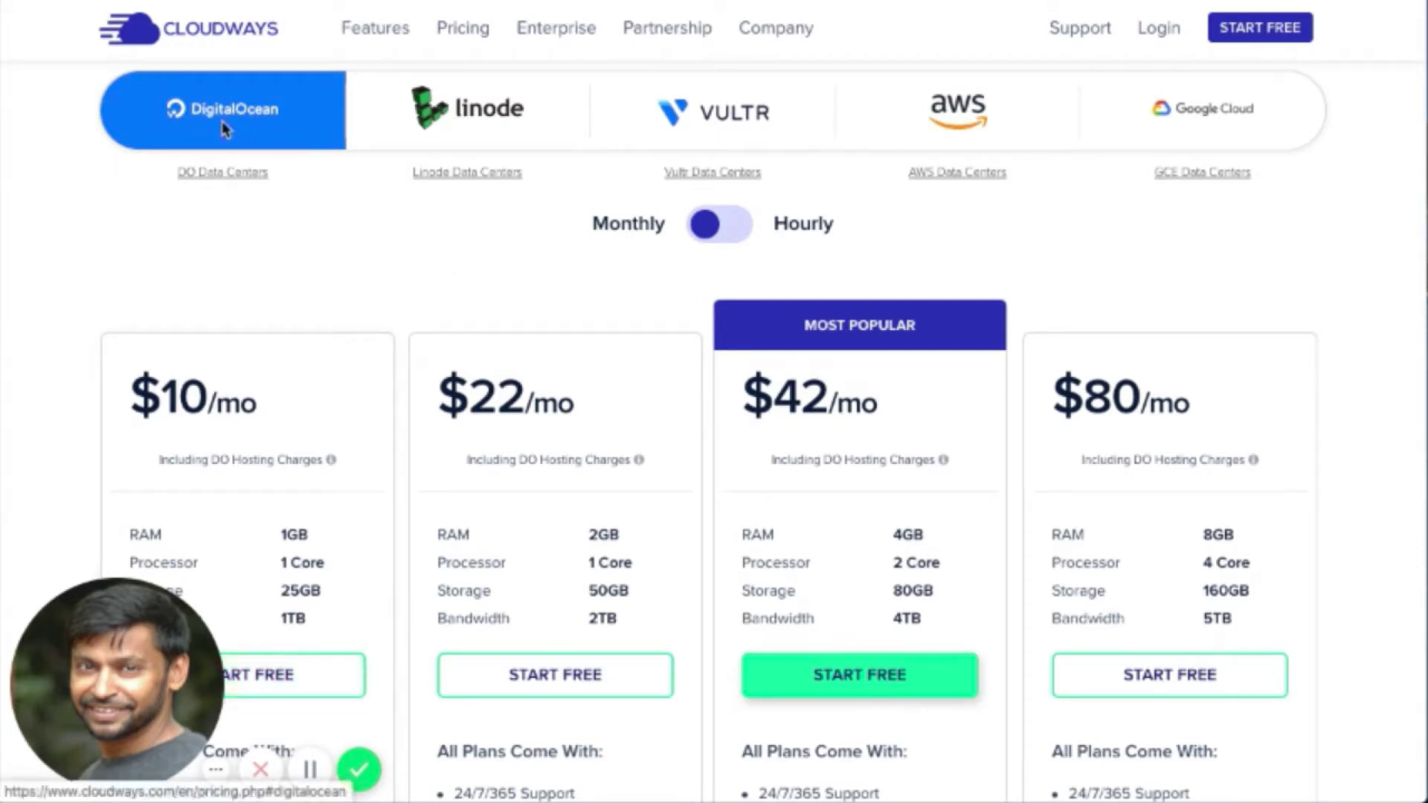
scroll(219, 457, "down", 2)
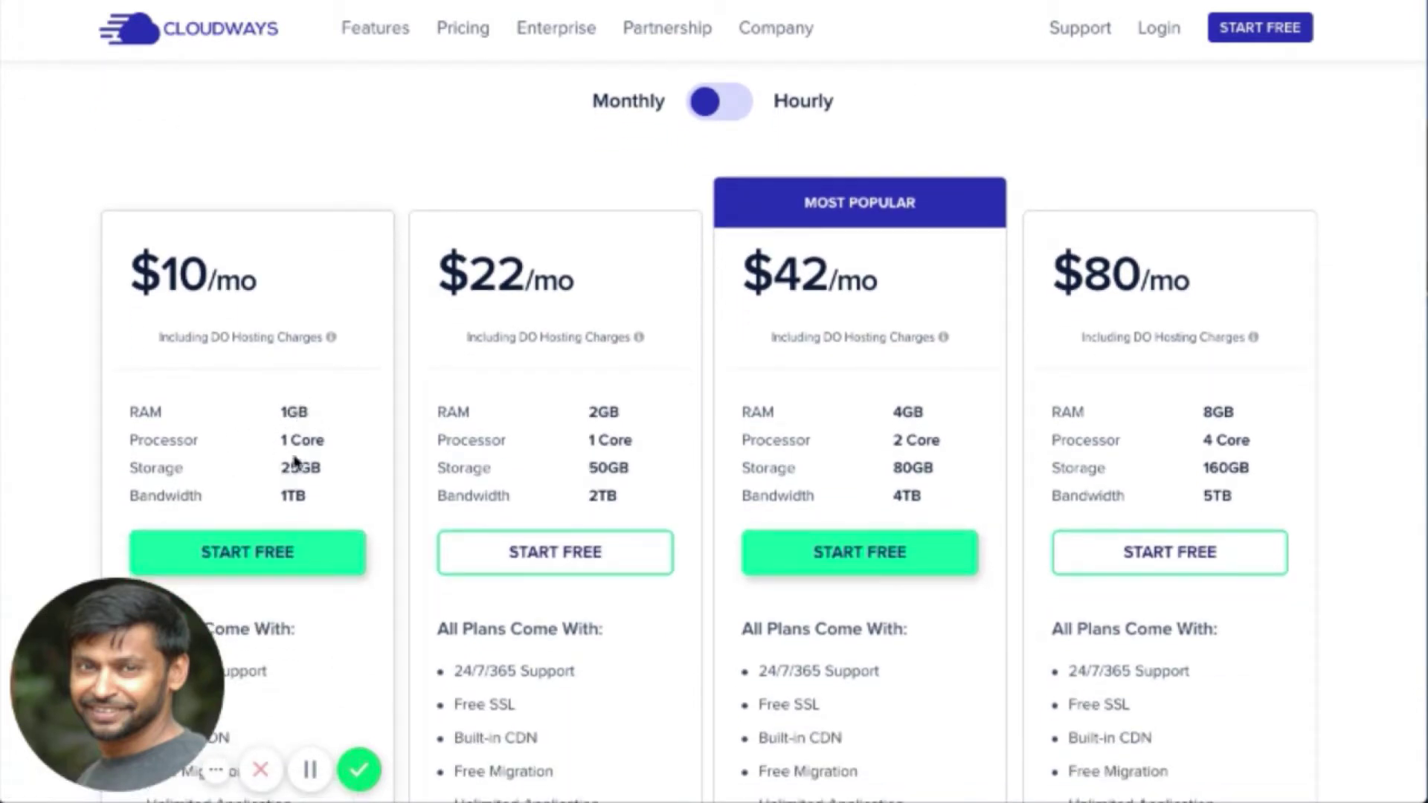
scroll(255, 191, "up", 1)
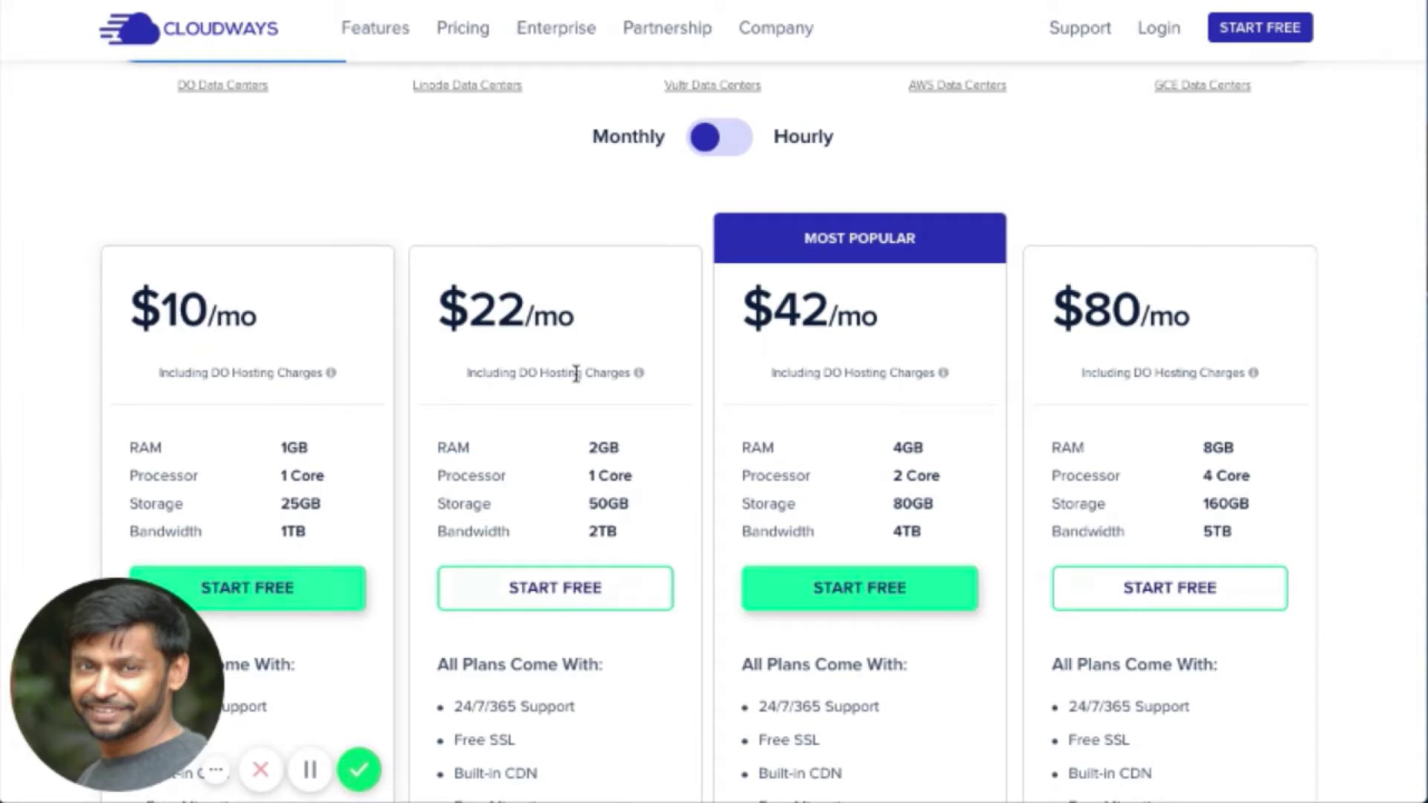
triple_click(598, 445)
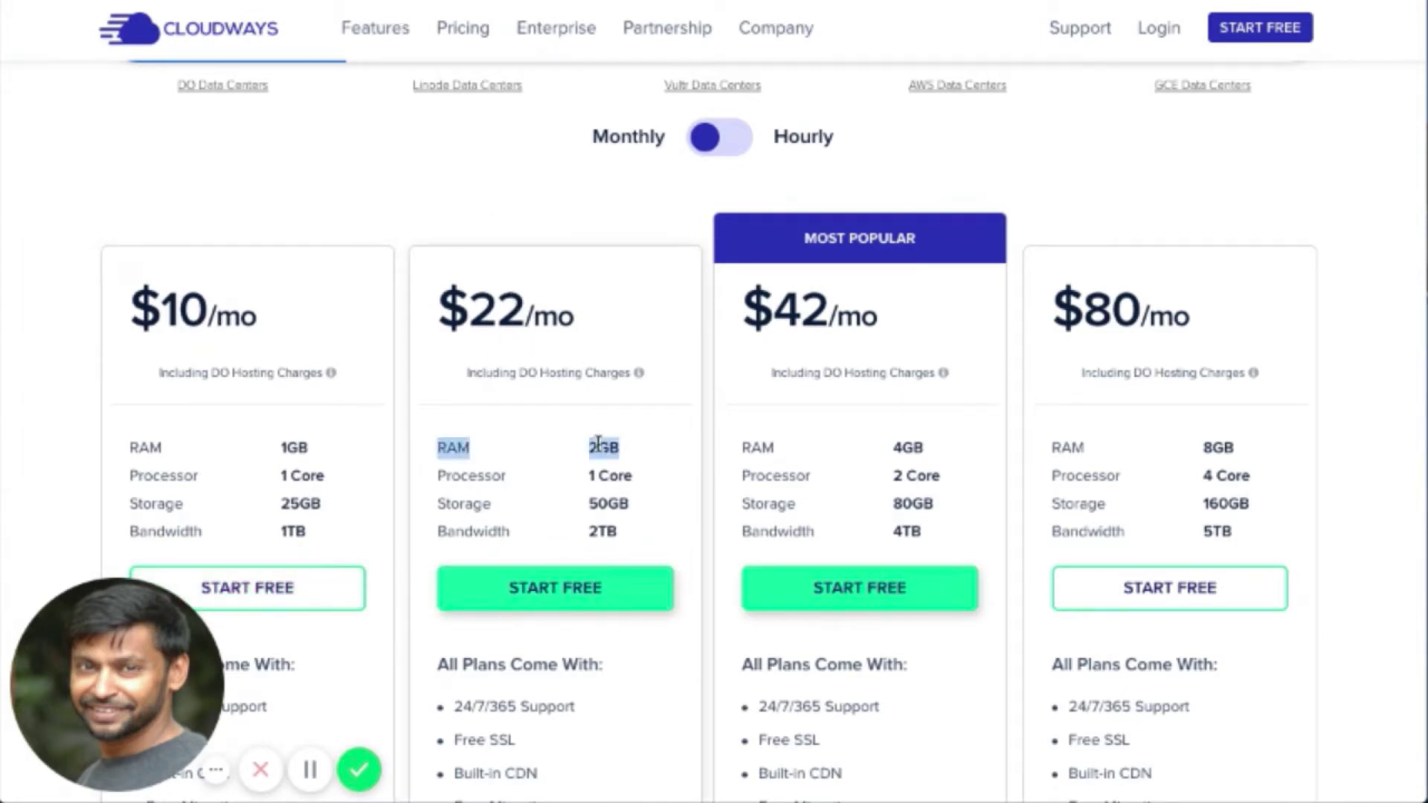
scroll(598, 444, "up", 1)
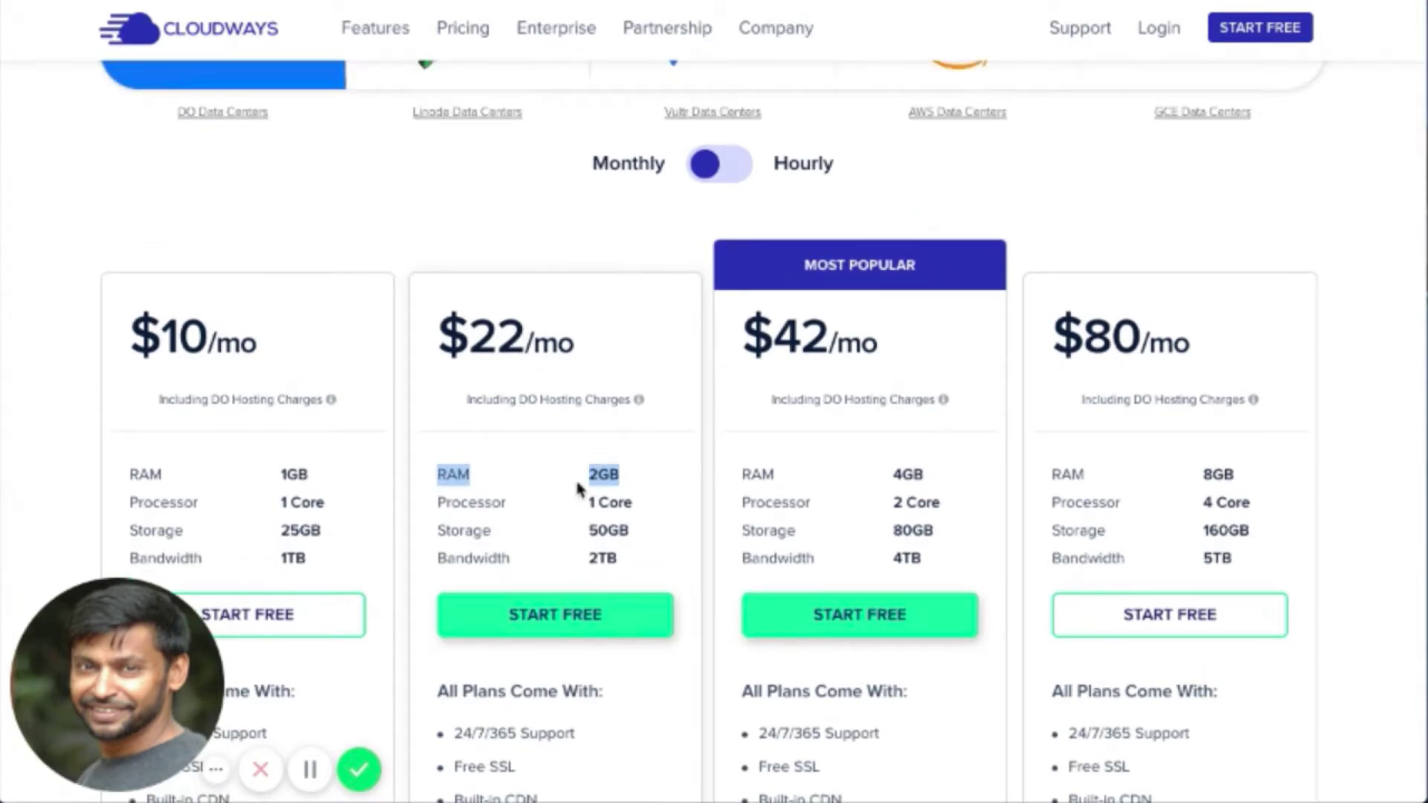
scroll(535, 281, "up", 1)
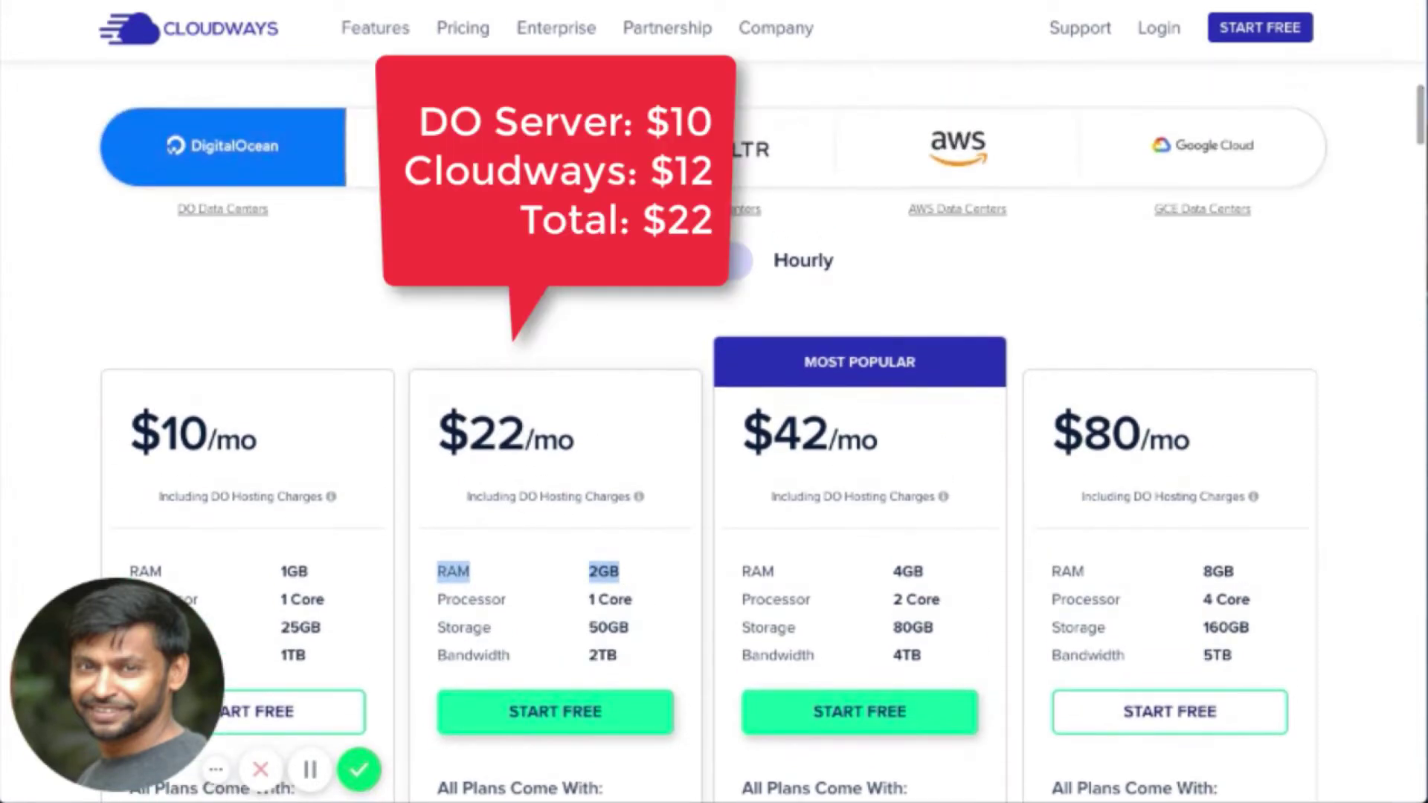
Review RunCloud's annual pricing plans and mark the monthly price of the Basic plan.
scroll(515, 452, "down", 1)
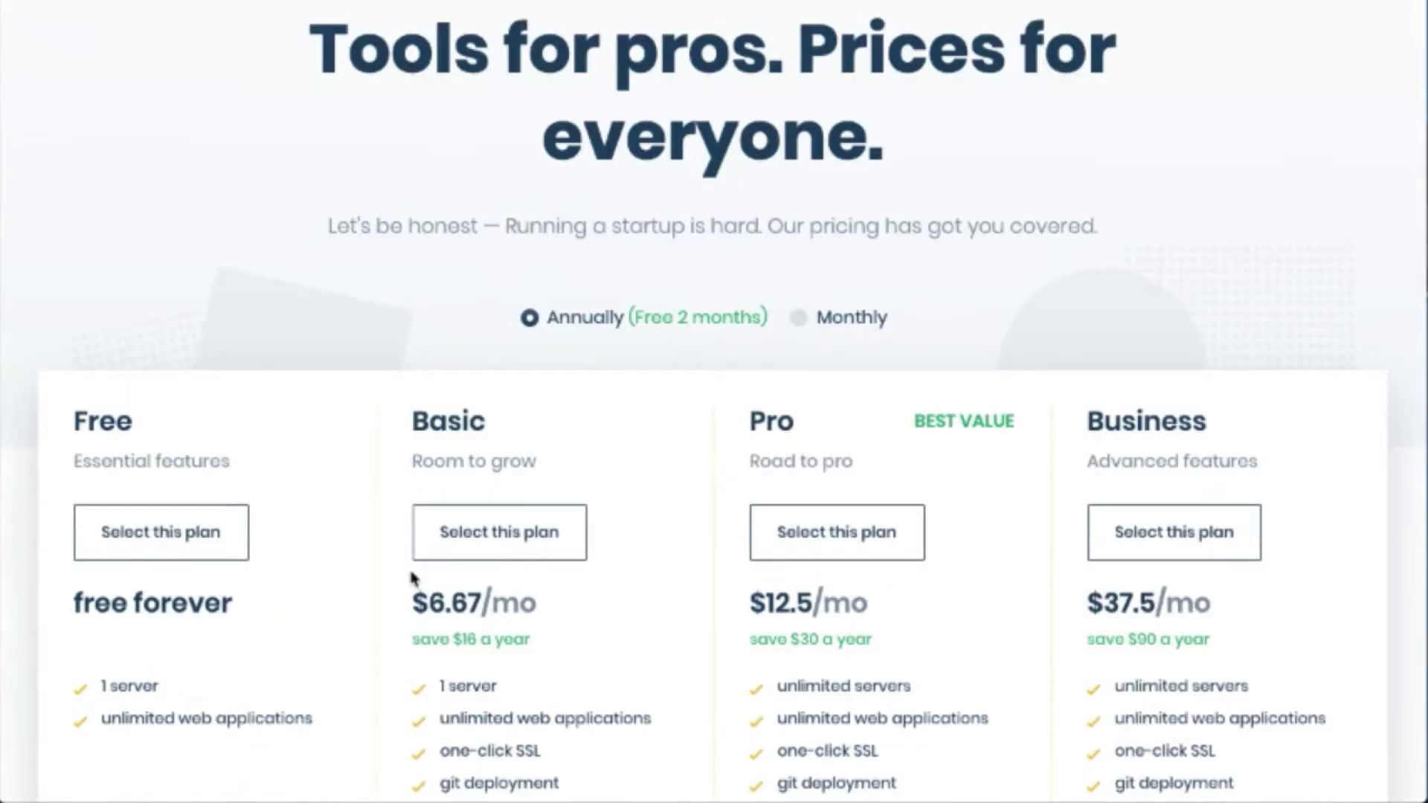
scroll(411, 573, "down", 1)
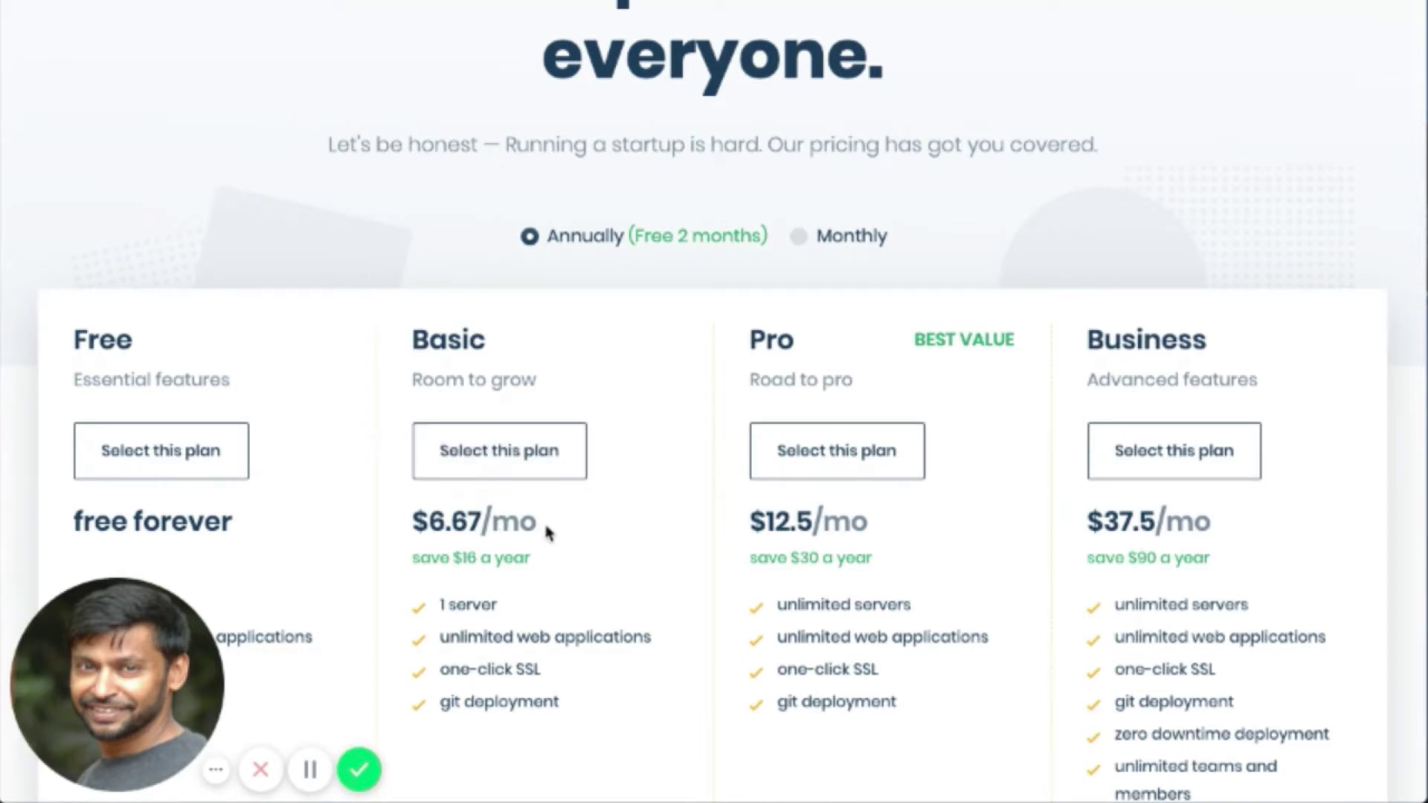
left_click_drag(543, 529, 409, 525)
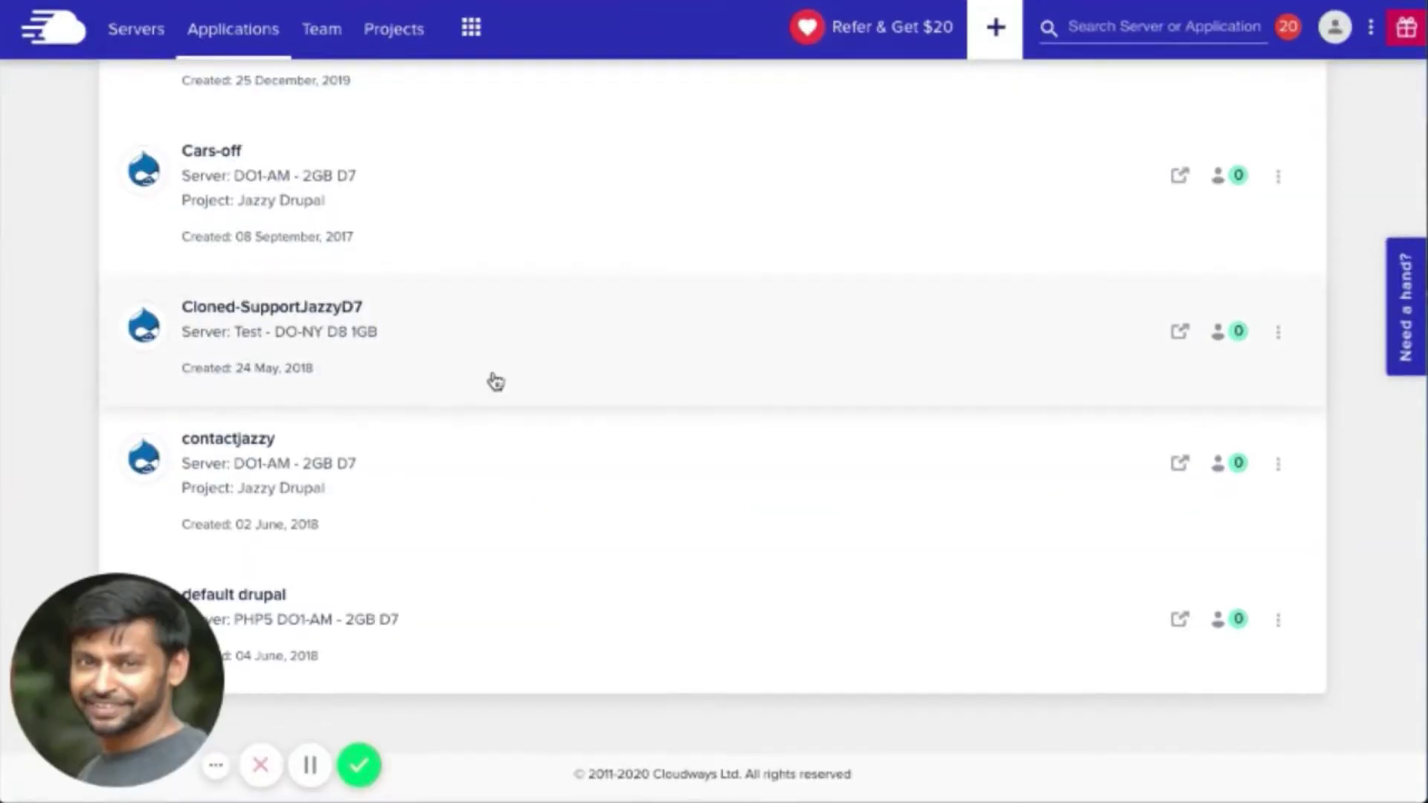
Browse the Cloudways applications list and check the delete and clone/staging options for the default drupal application.
scroll(297, 261, "up", 5)
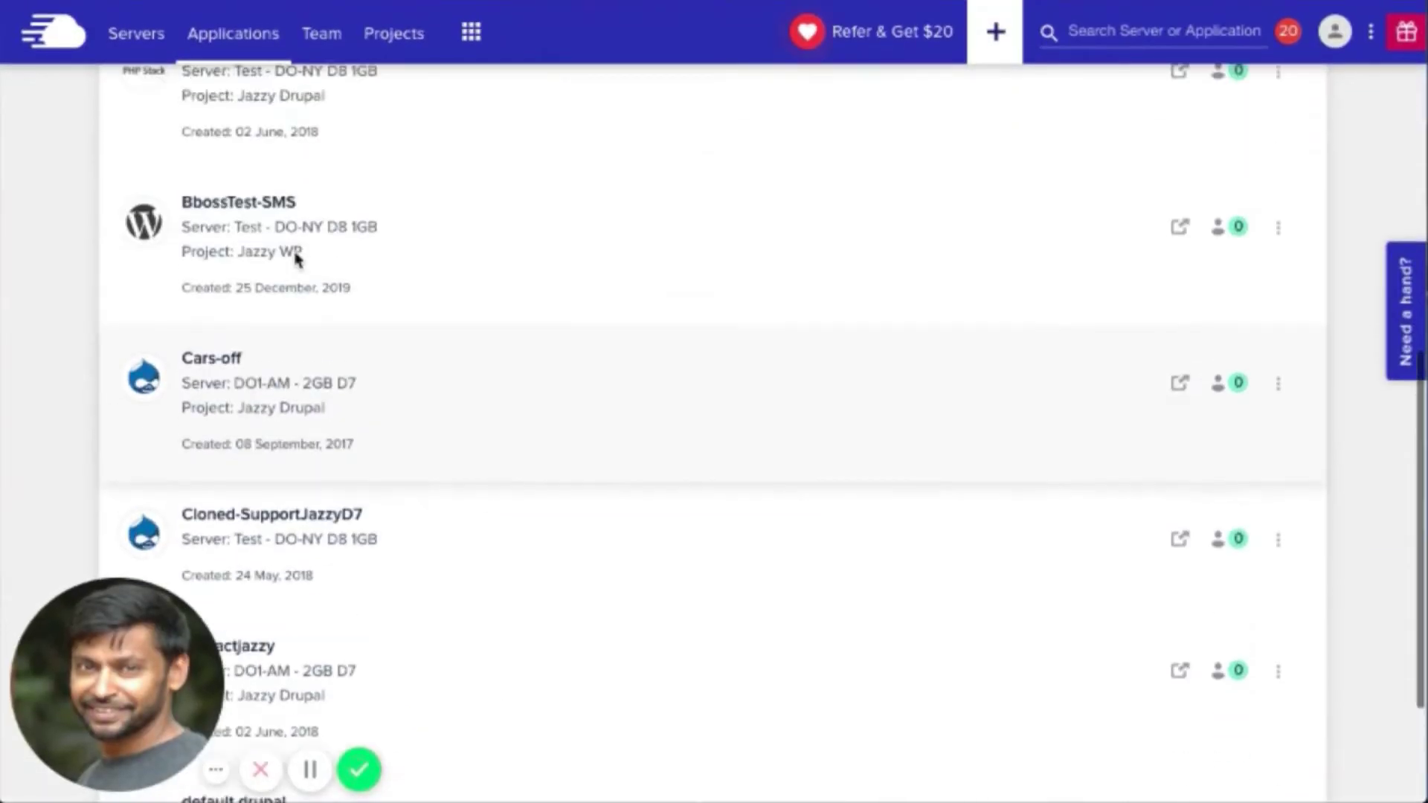
scroll(298, 260, "down", 5)
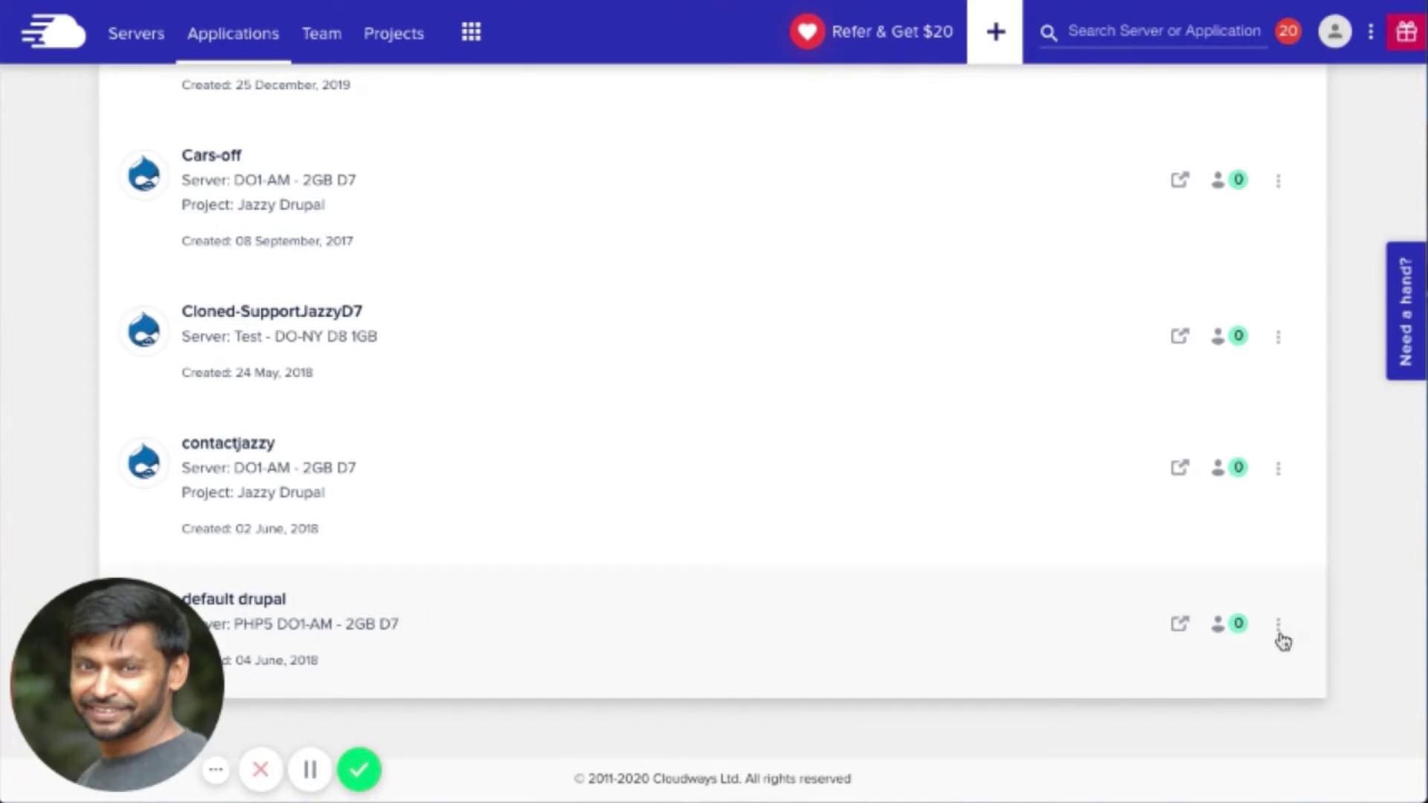
left_click(1281, 635)
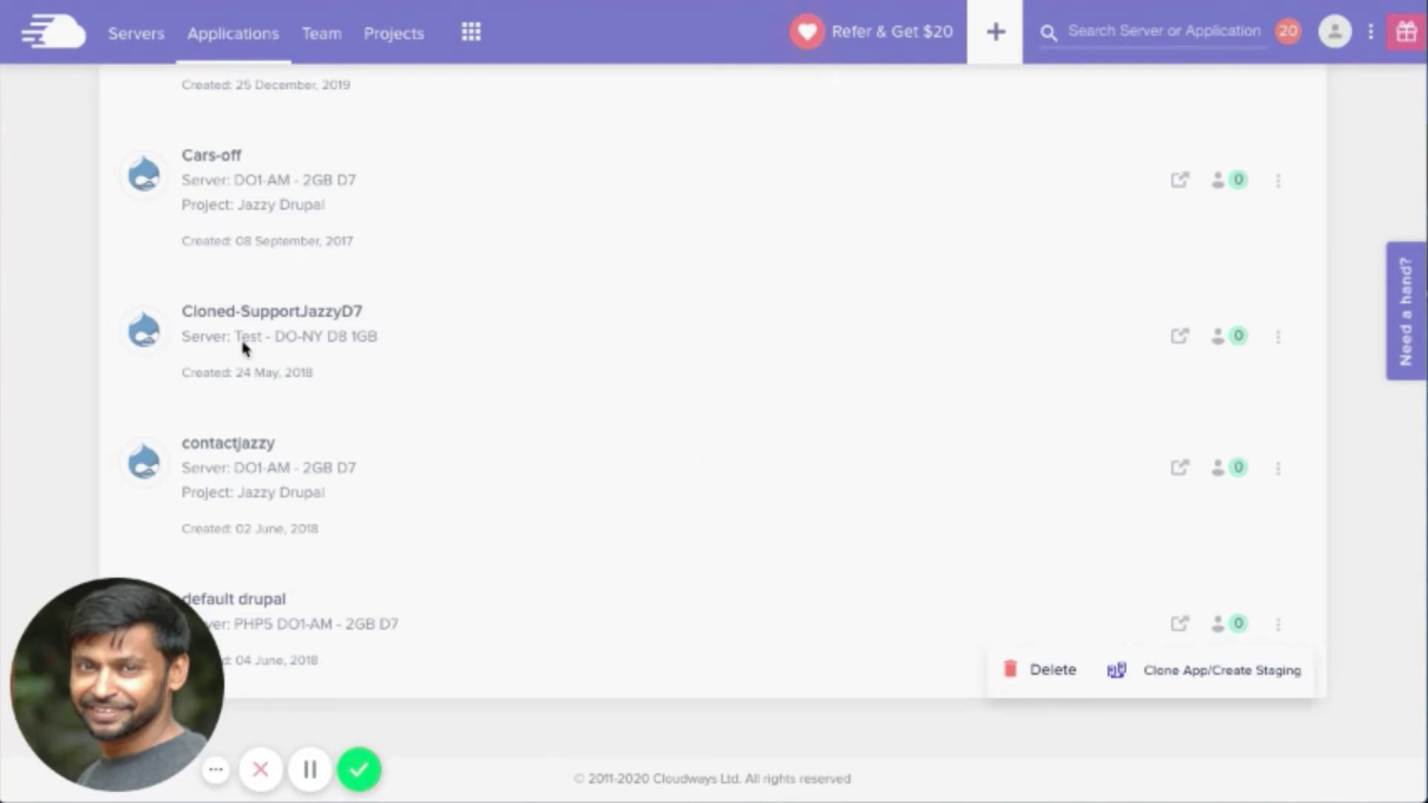
left_click(67, 363)
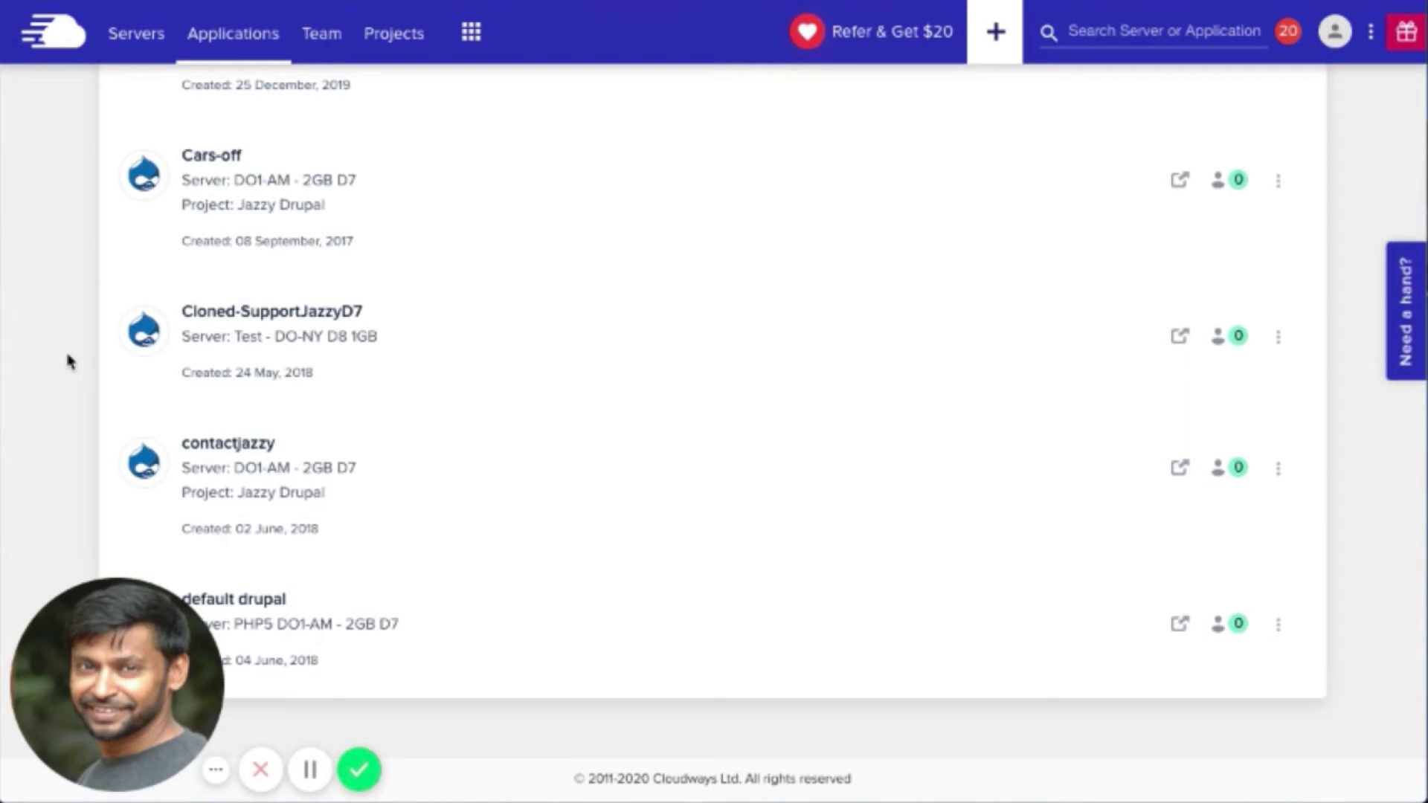
left_click(1279, 627)
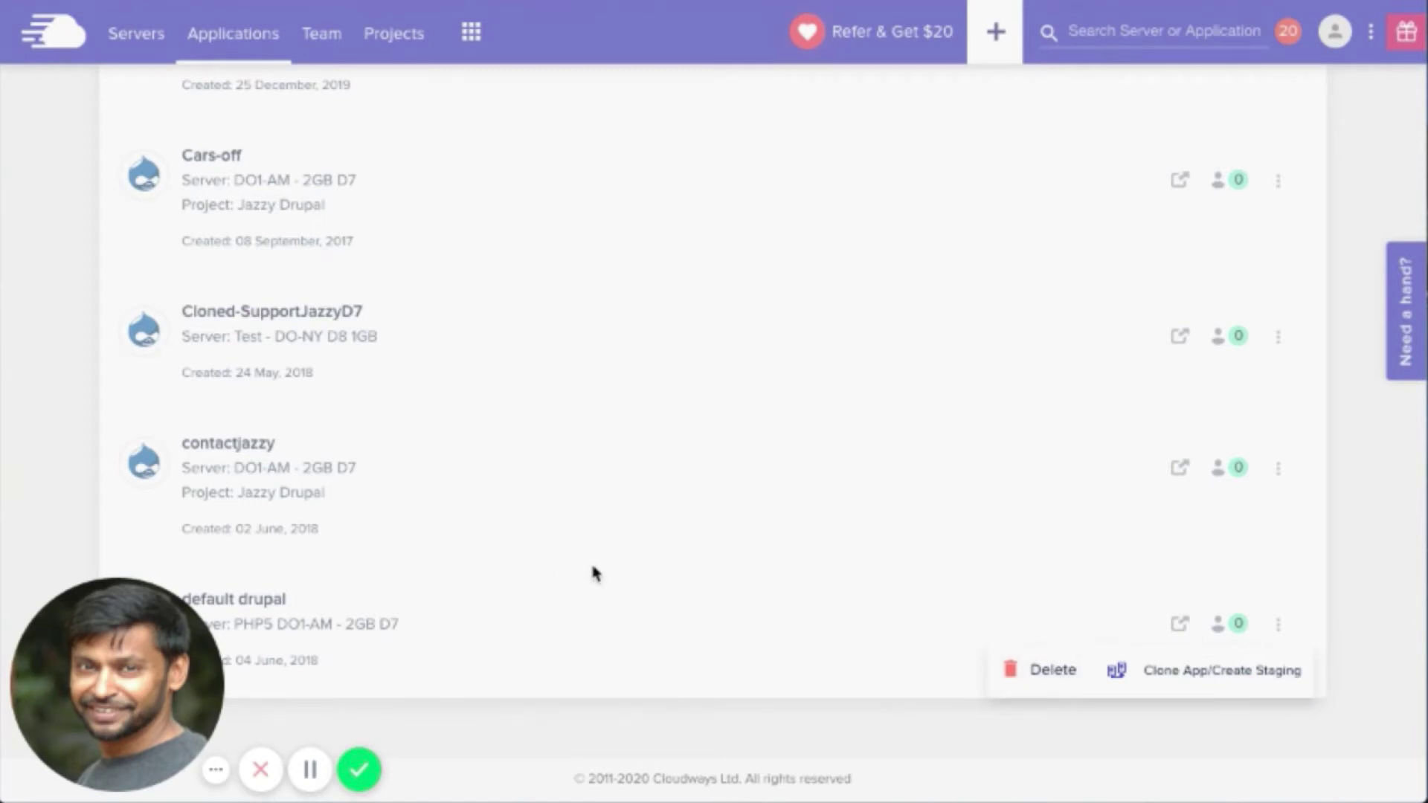
left_click(153, 388)
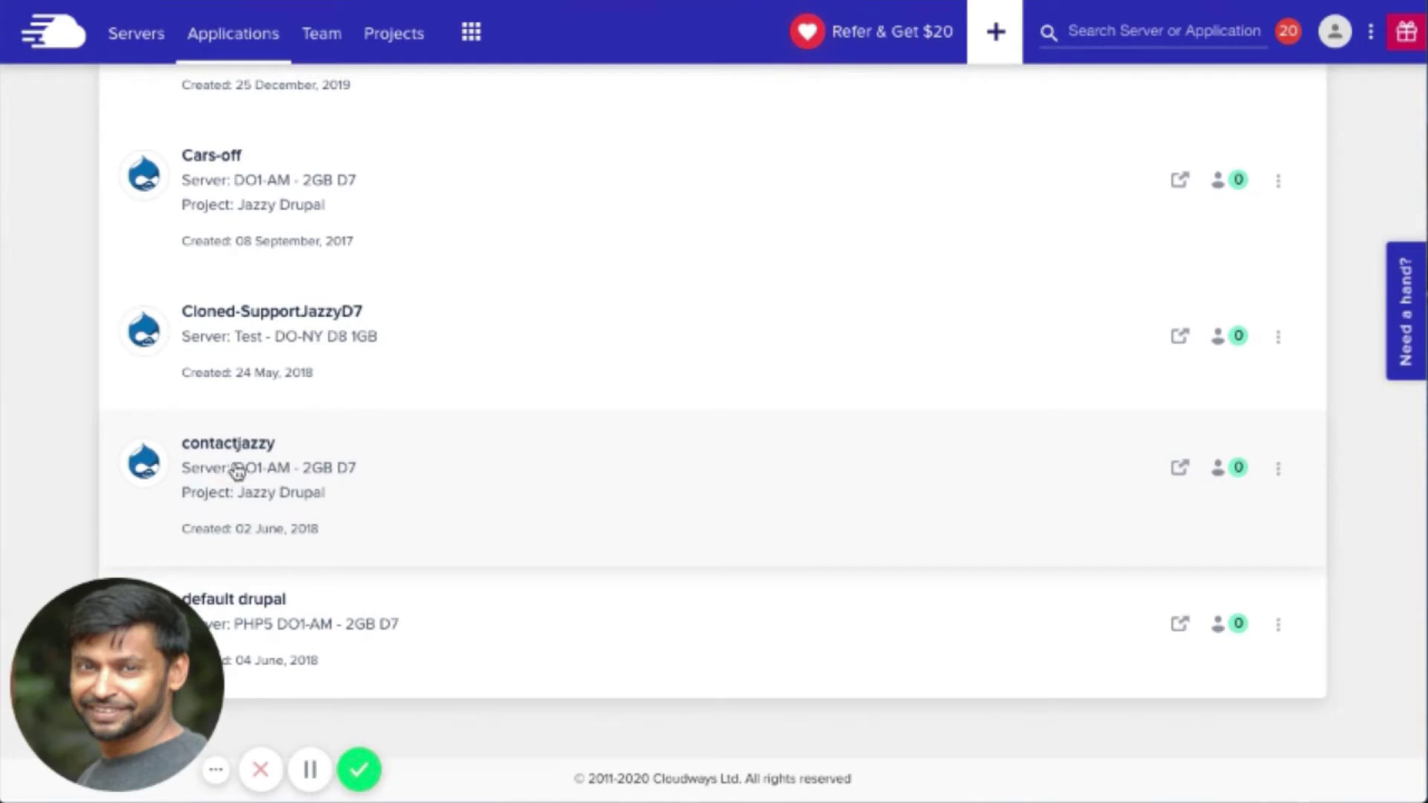
Open the contactjazzy application in Cloudways, review its management options, and go to Backup And Restore.
left_click(232, 471)
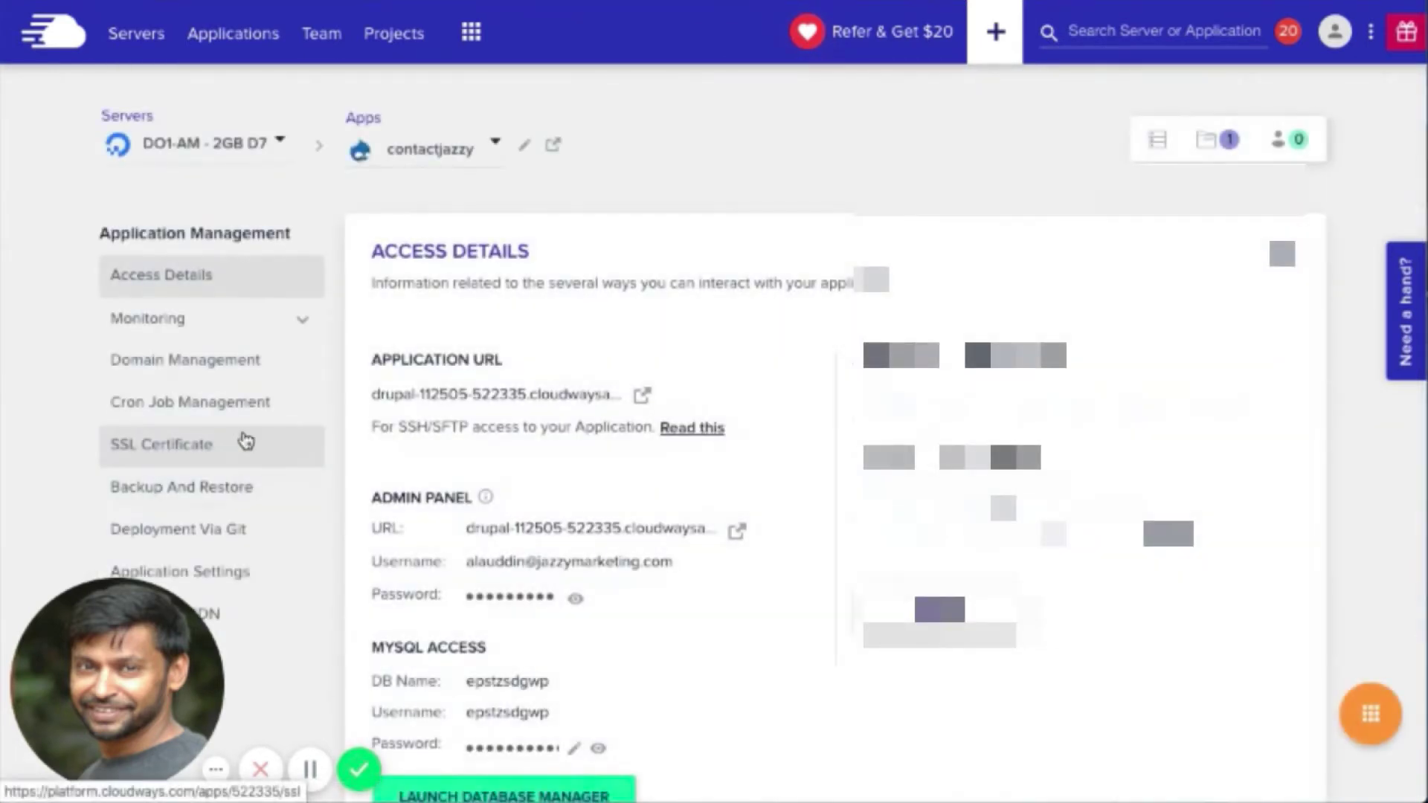
scroll(198, 450, "down", 2)
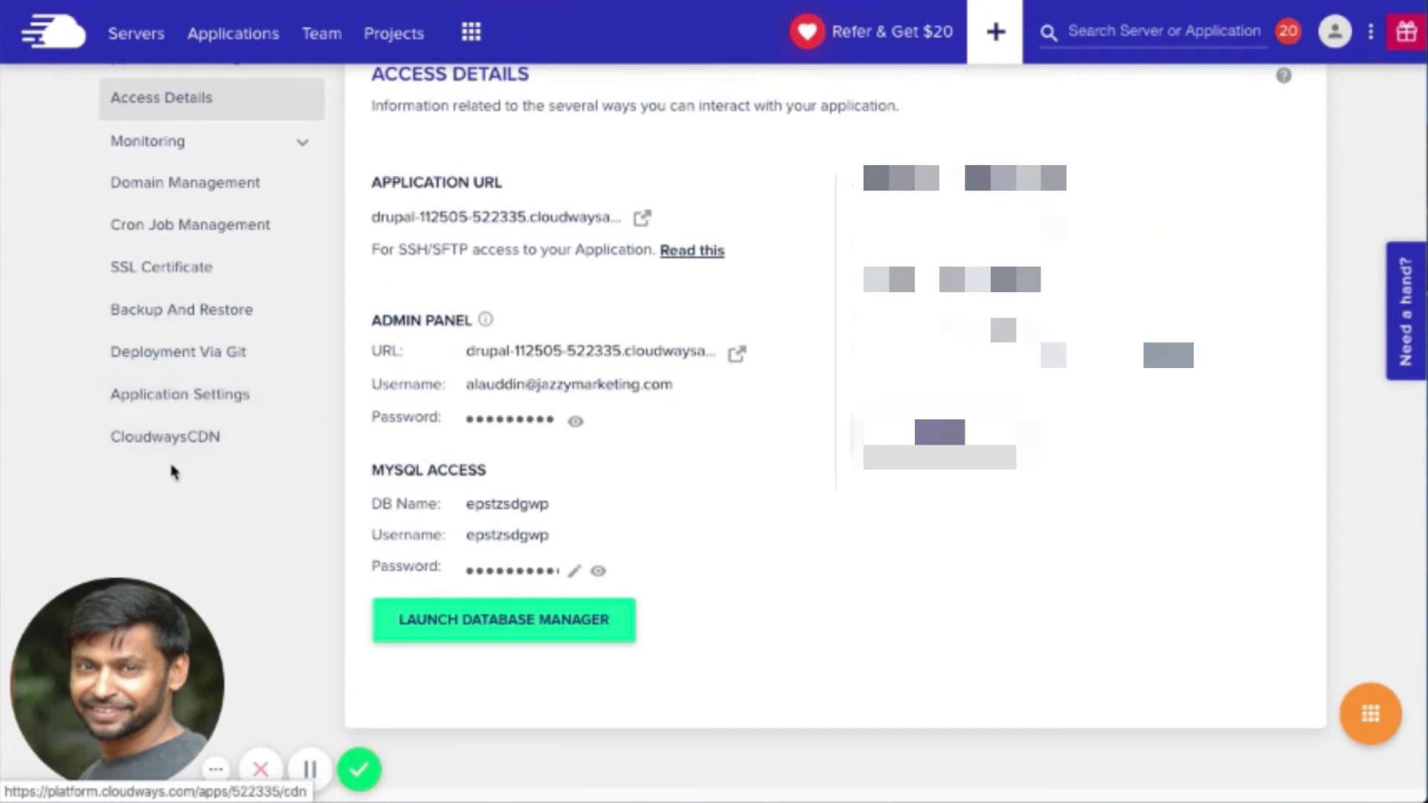
left_click(195, 320)
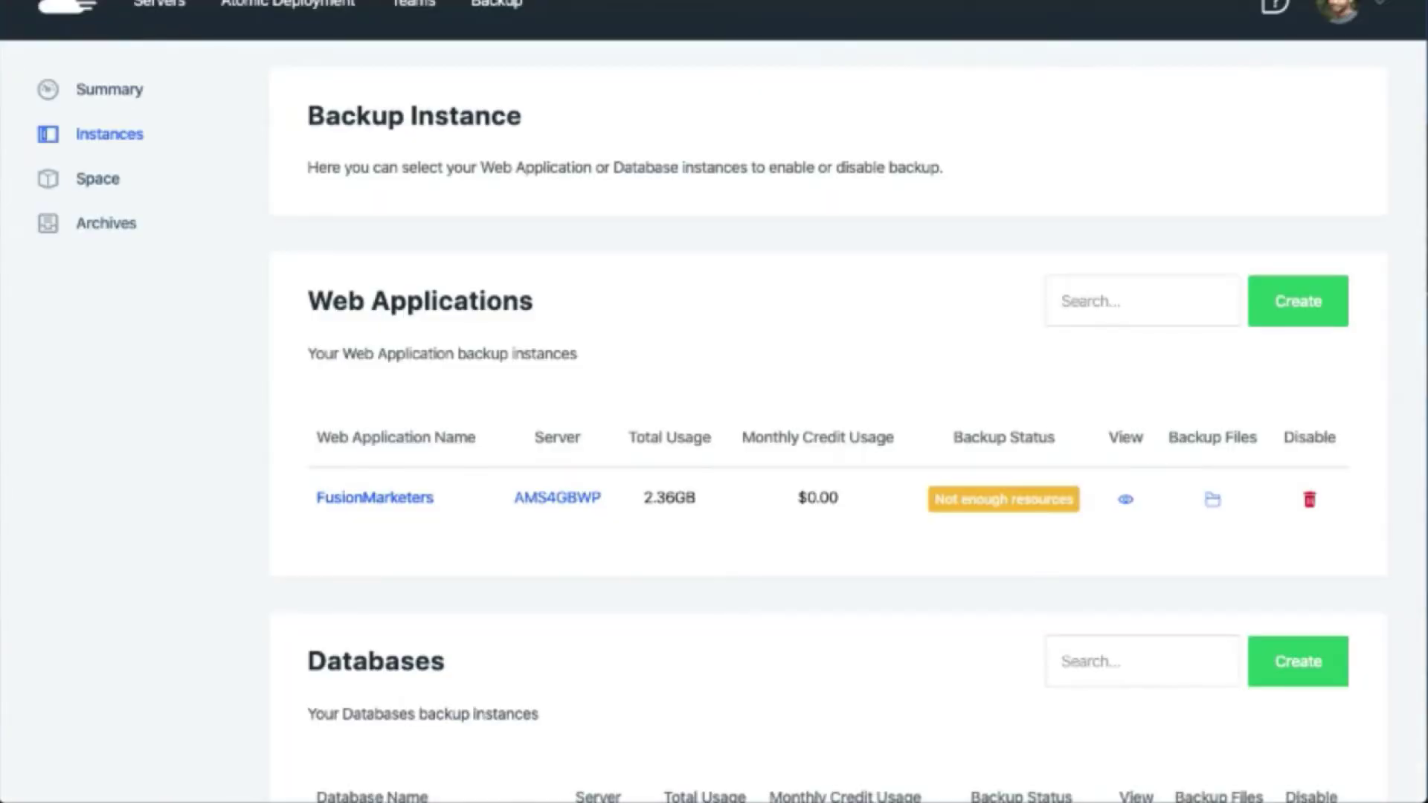
View the list of all connected servers in RunCloud and open the backup summary.
scroll(584, 468, "up", 1)
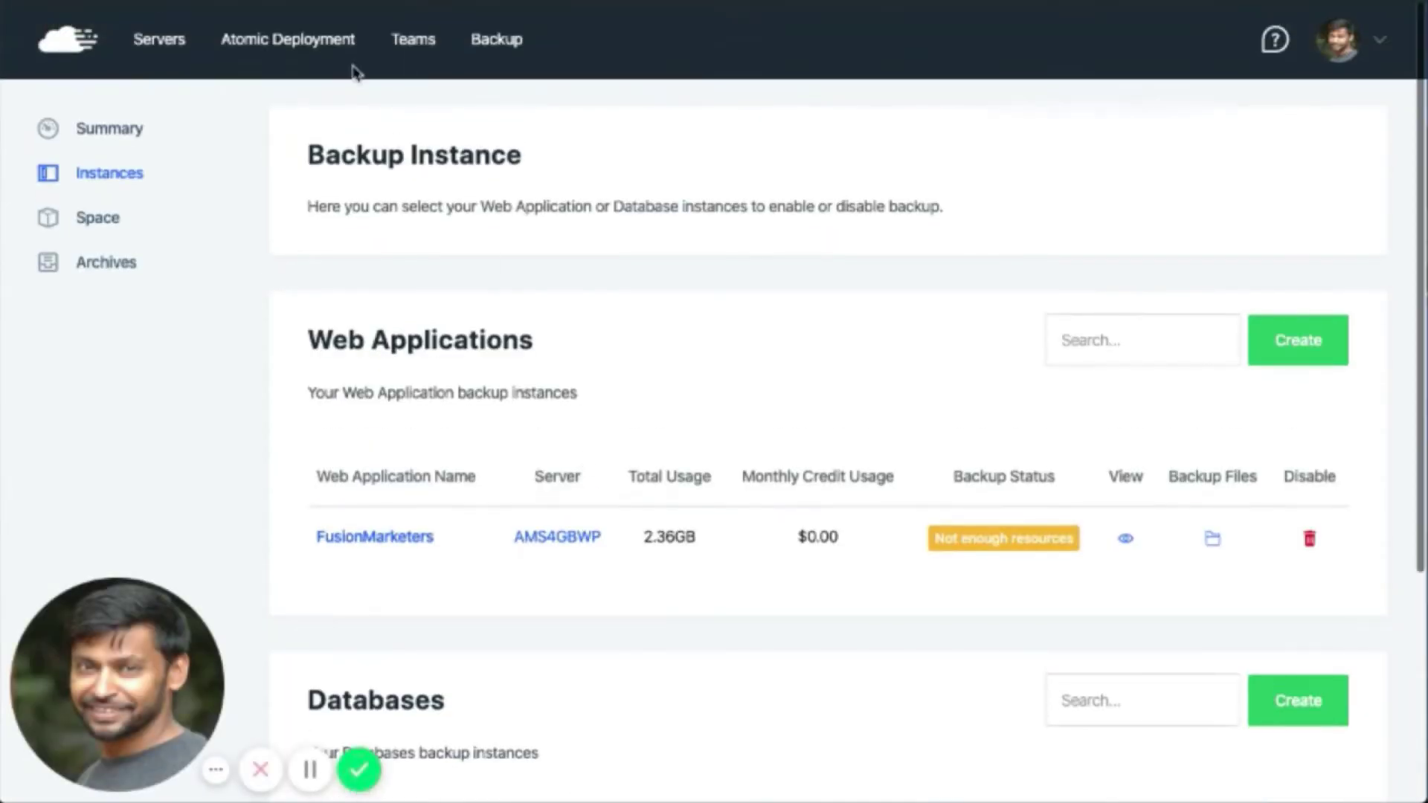
left_click(159, 49)
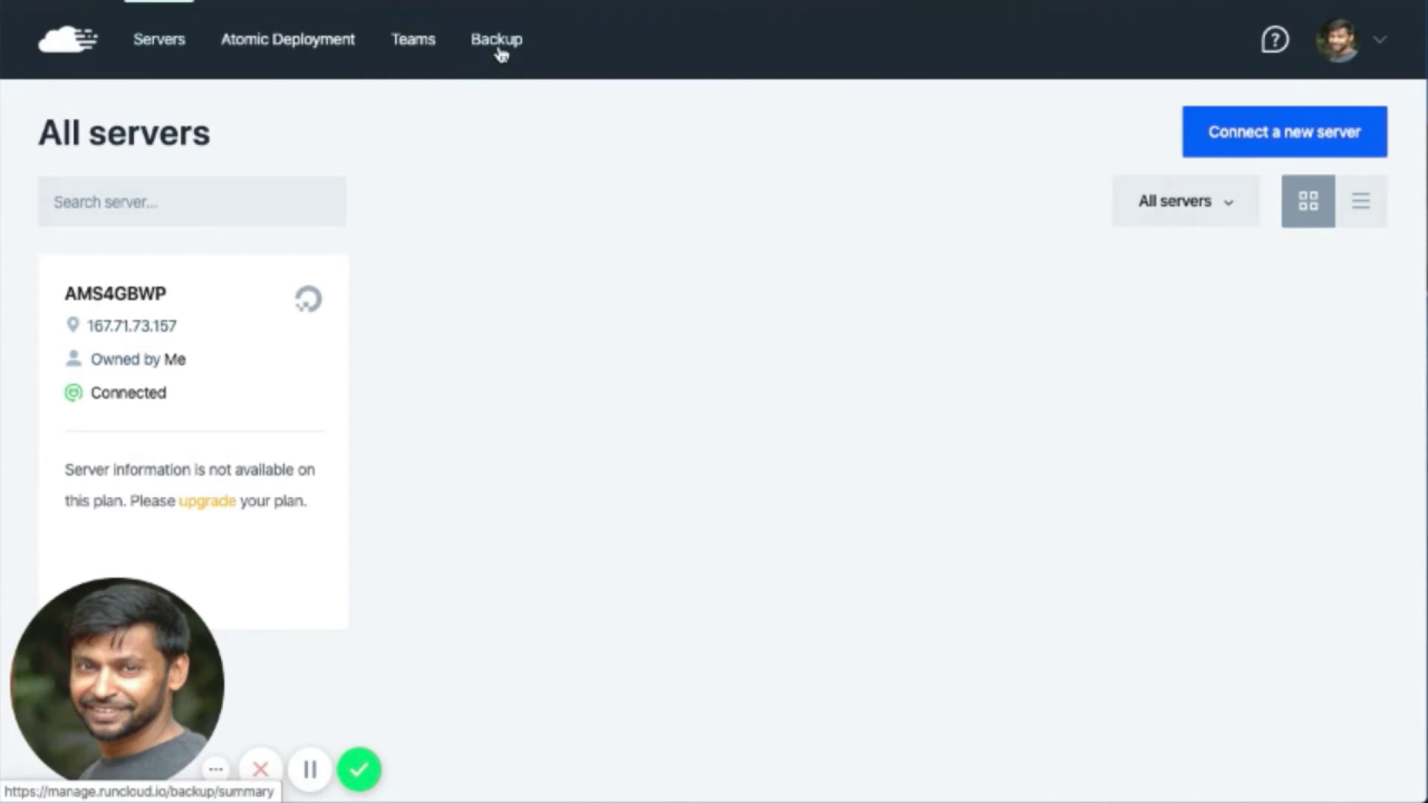
left_click(498, 46)
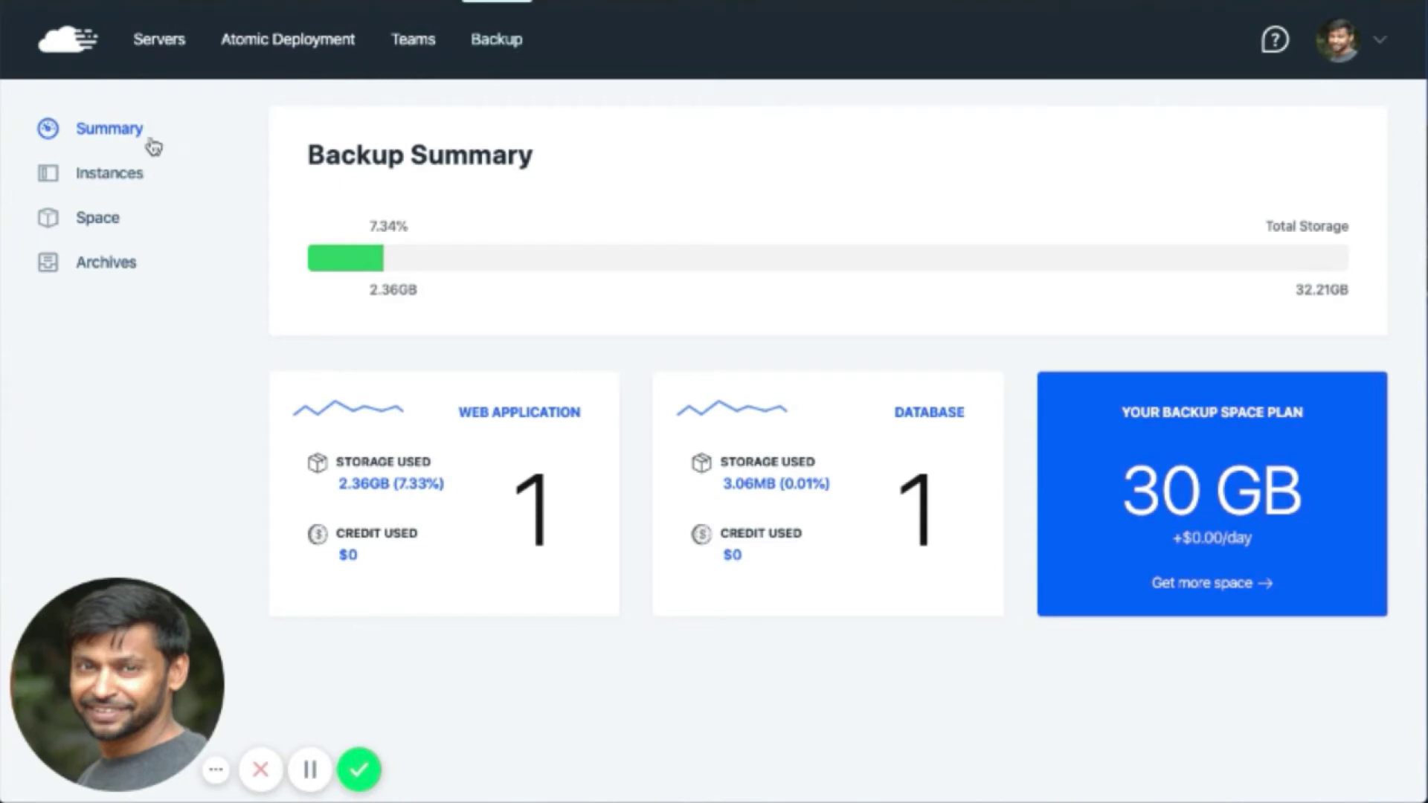
Open the backup instances and examine the web application and database backup listings.
left_click(112, 180)
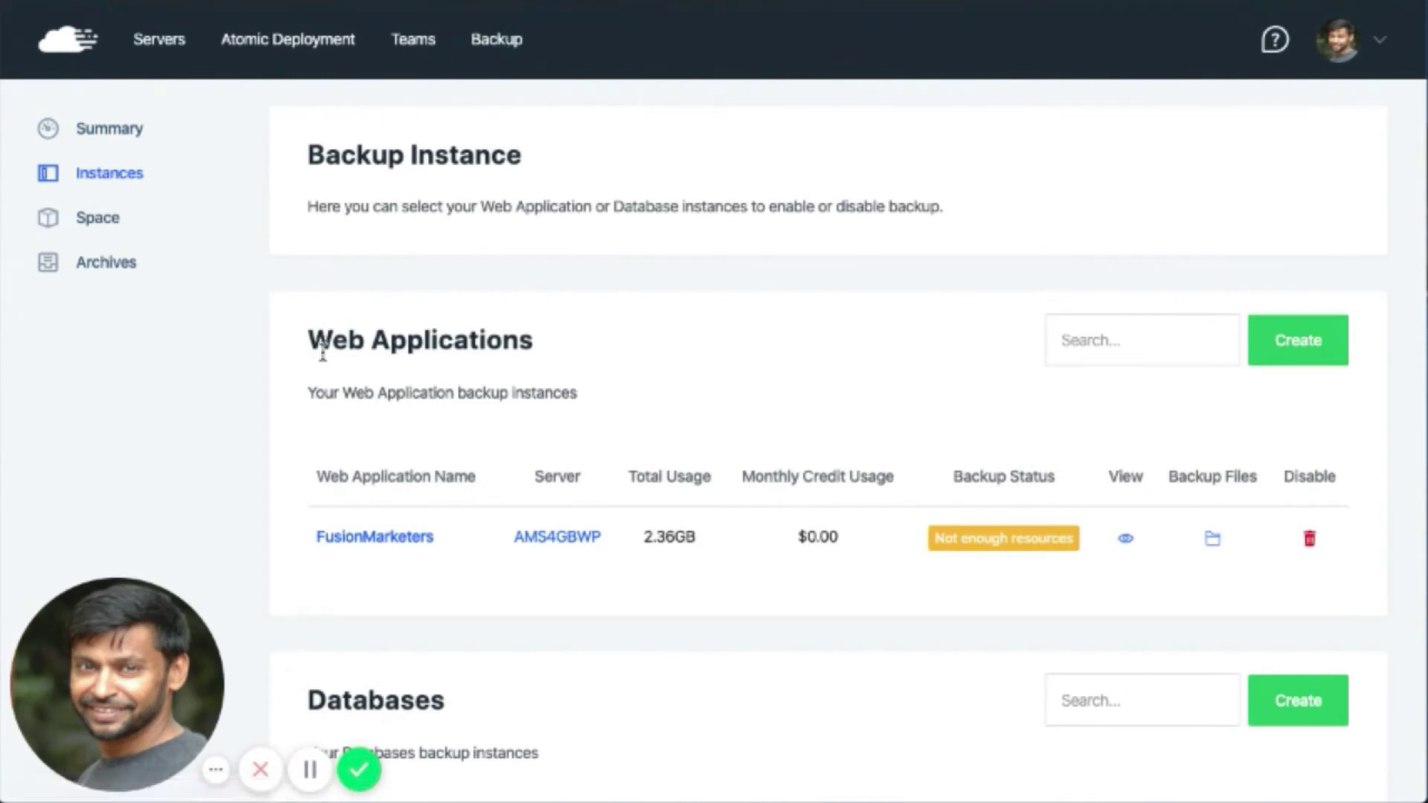
scroll(320, 355, "down", 3)
scroll(322, 355, "down", 1)
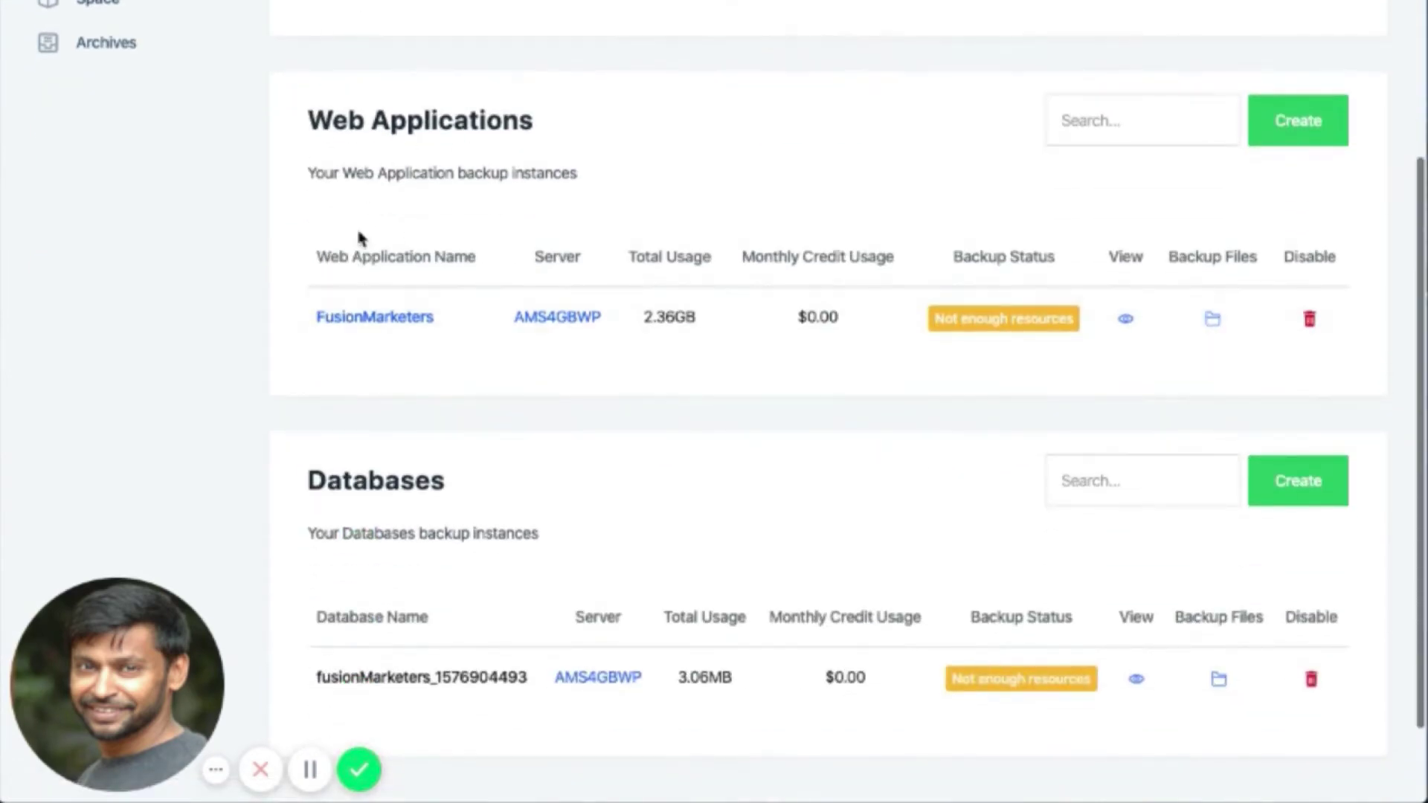
triple_click(319, 171)
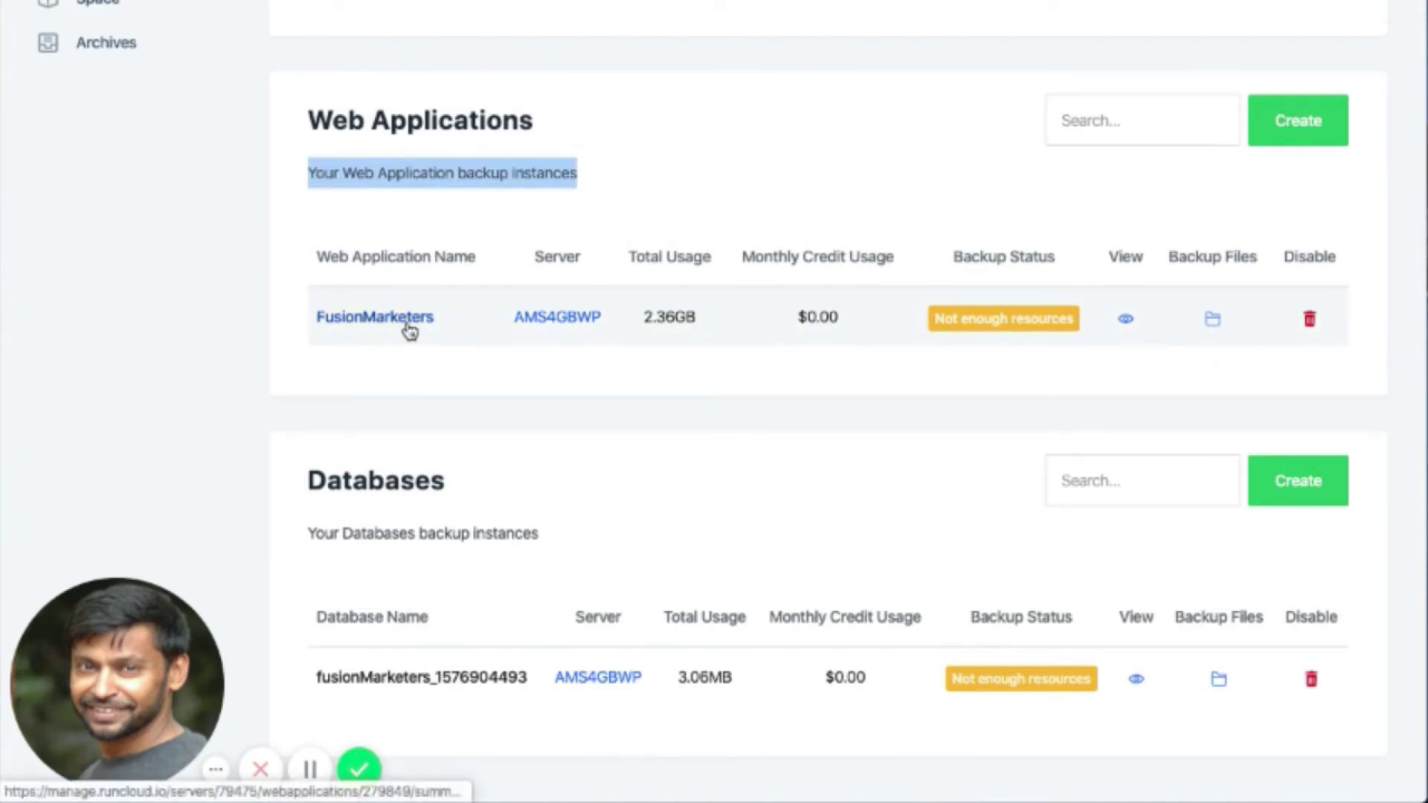
scroll(439, 547, "down", 3)
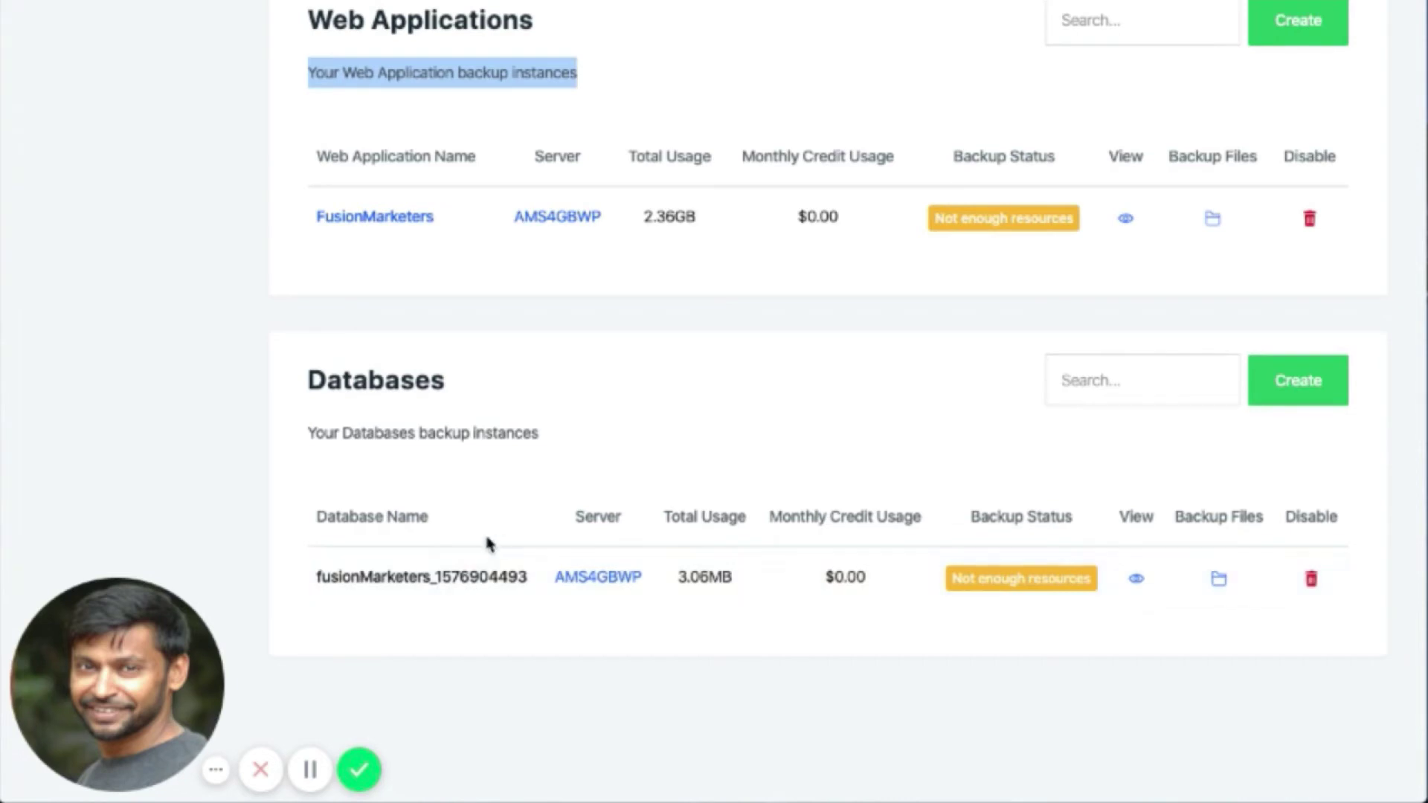
View the FusionMarketers web application summary, then go back to the backup instances and reopen the backup summary.
left_click(413, 218)
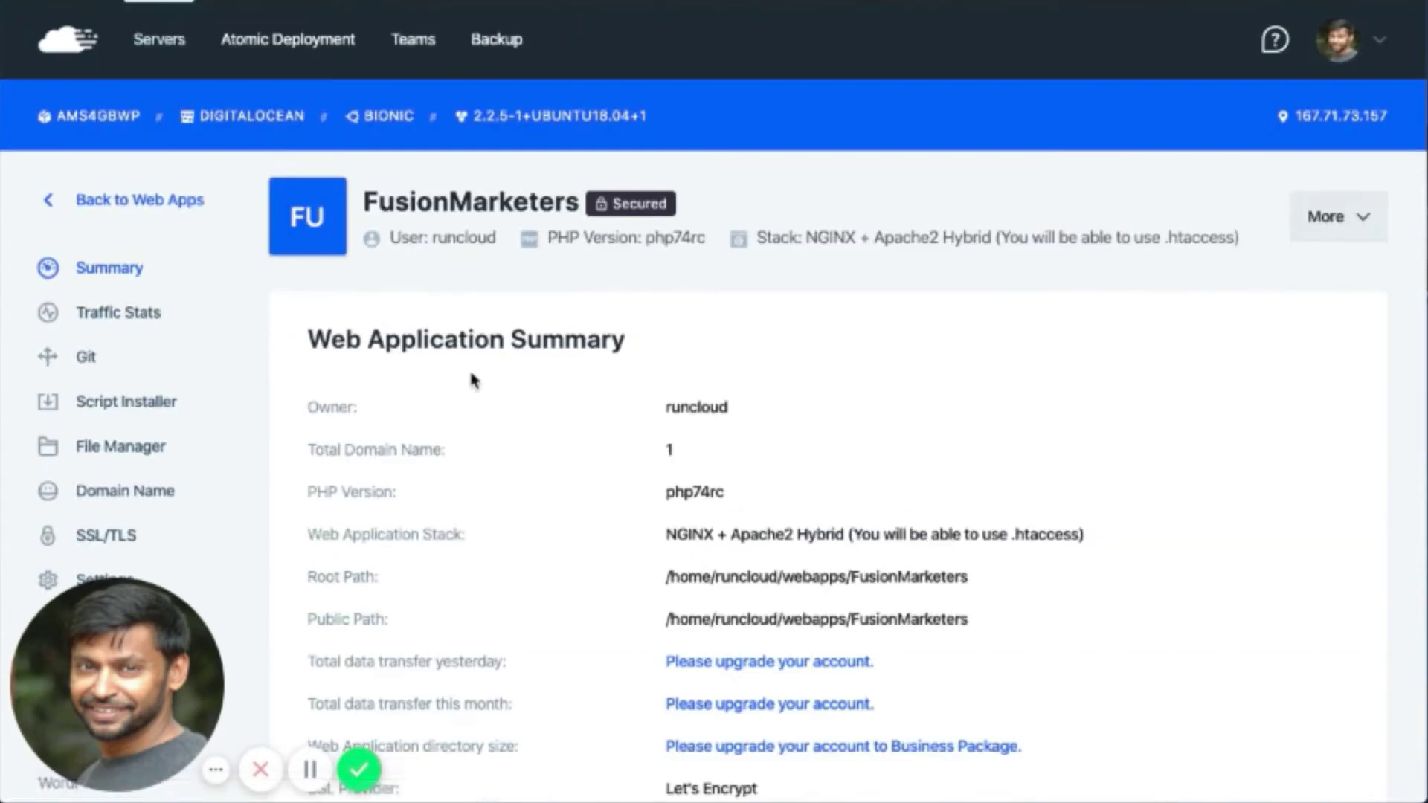
scroll(471, 379, "down", 3)
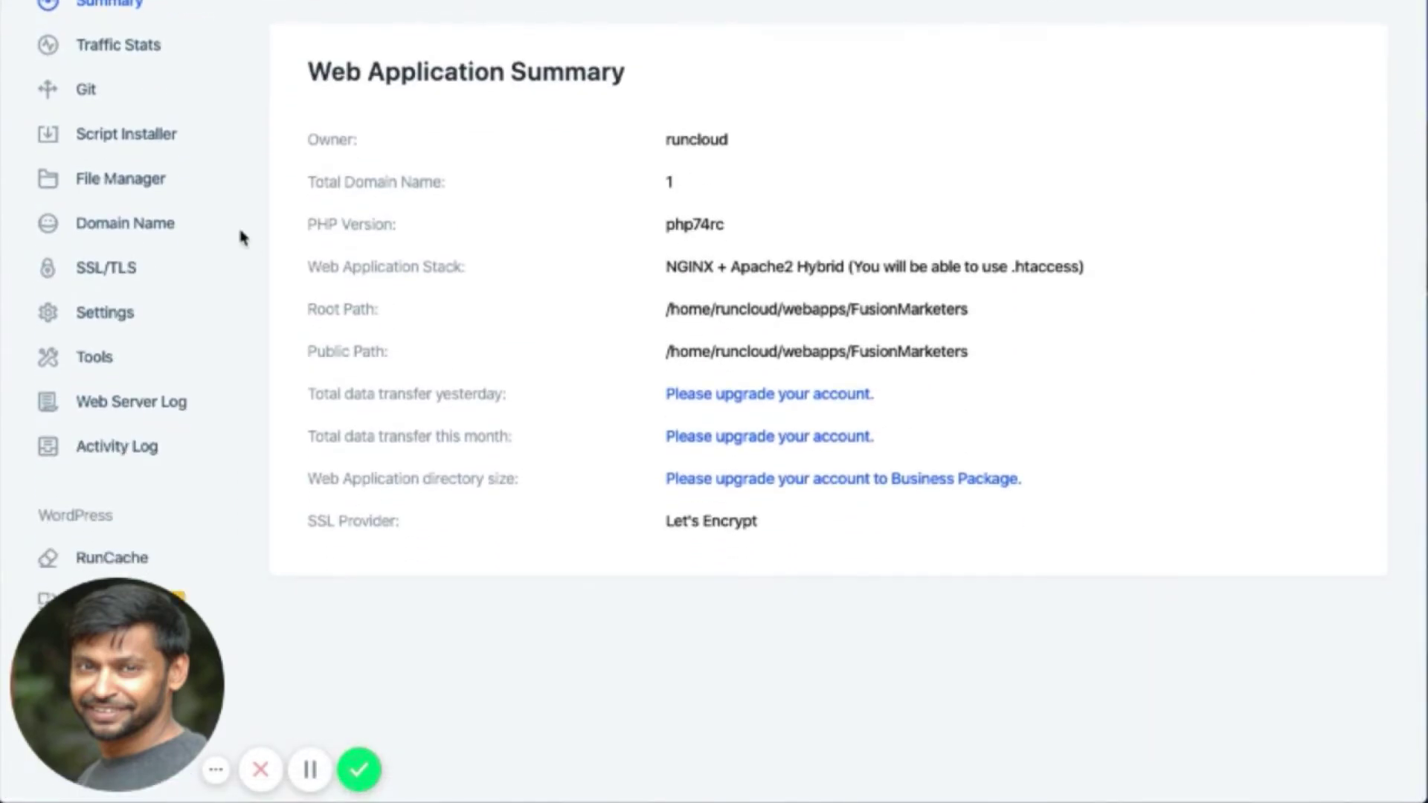
scroll(238, 225, "up", 3)
key("alt+Left")
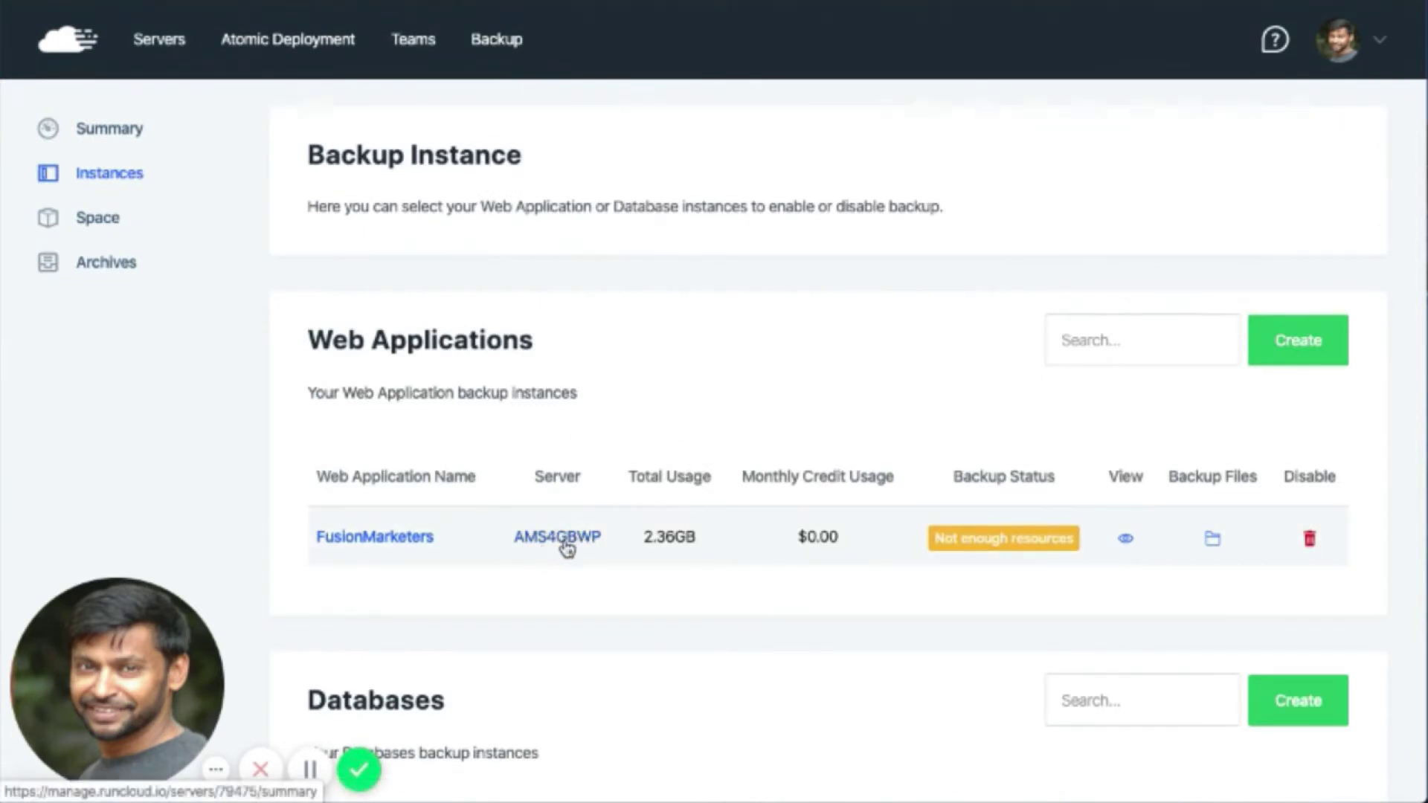
left_click(512, 41)
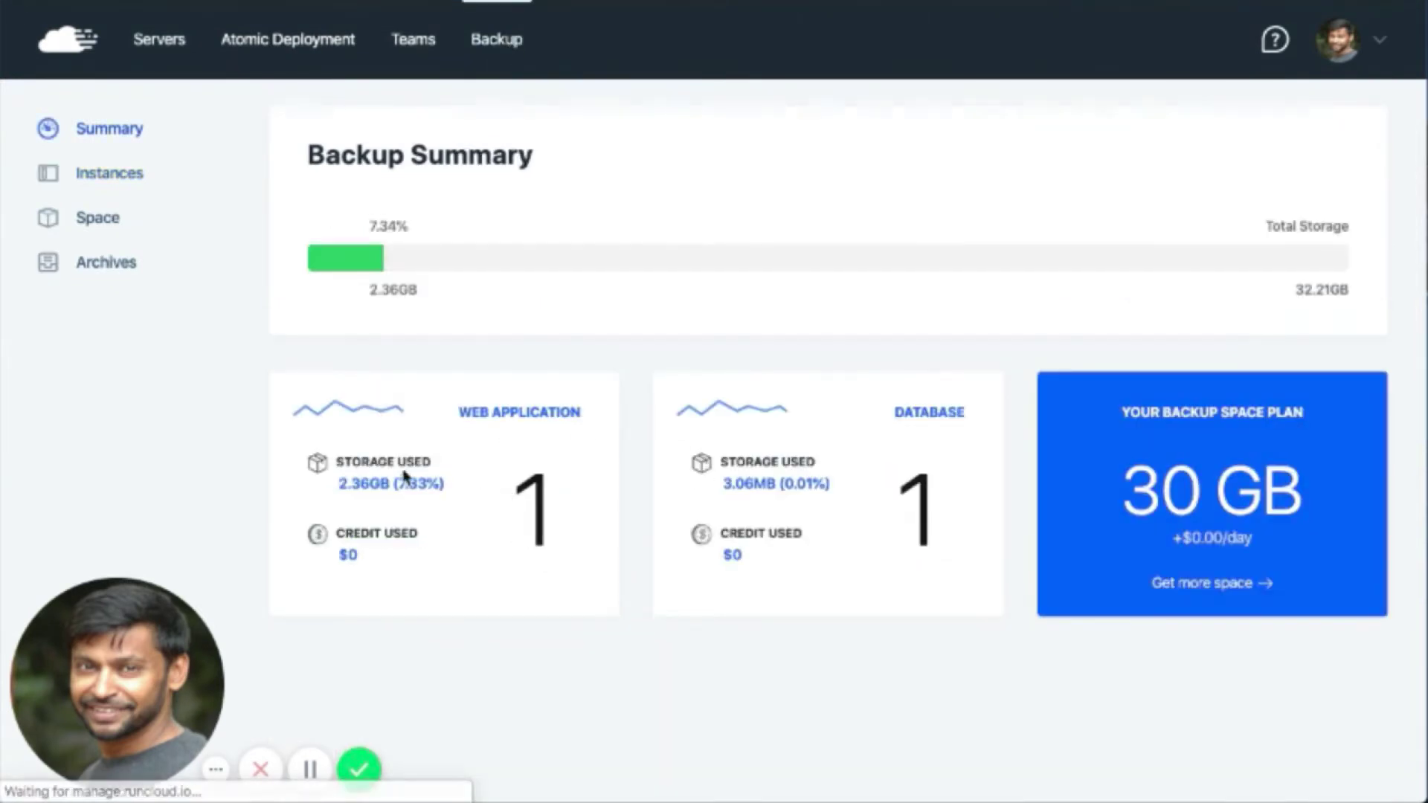
Open the FusionMarketers web application backup and examine the list of its backup files.
left_click(529, 414)
scroll(940, 551, "down", 2)
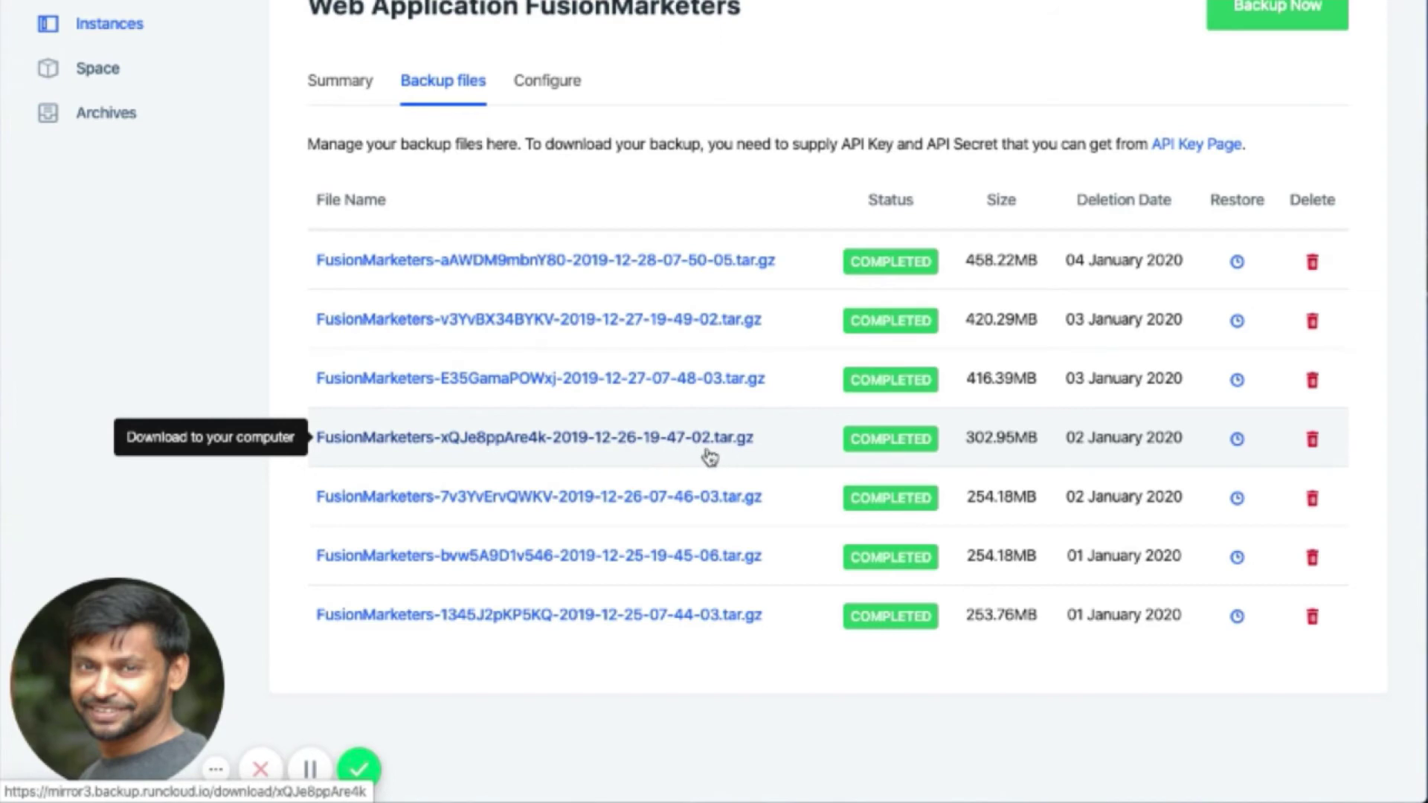
scroll(472, 112, "up", 2)
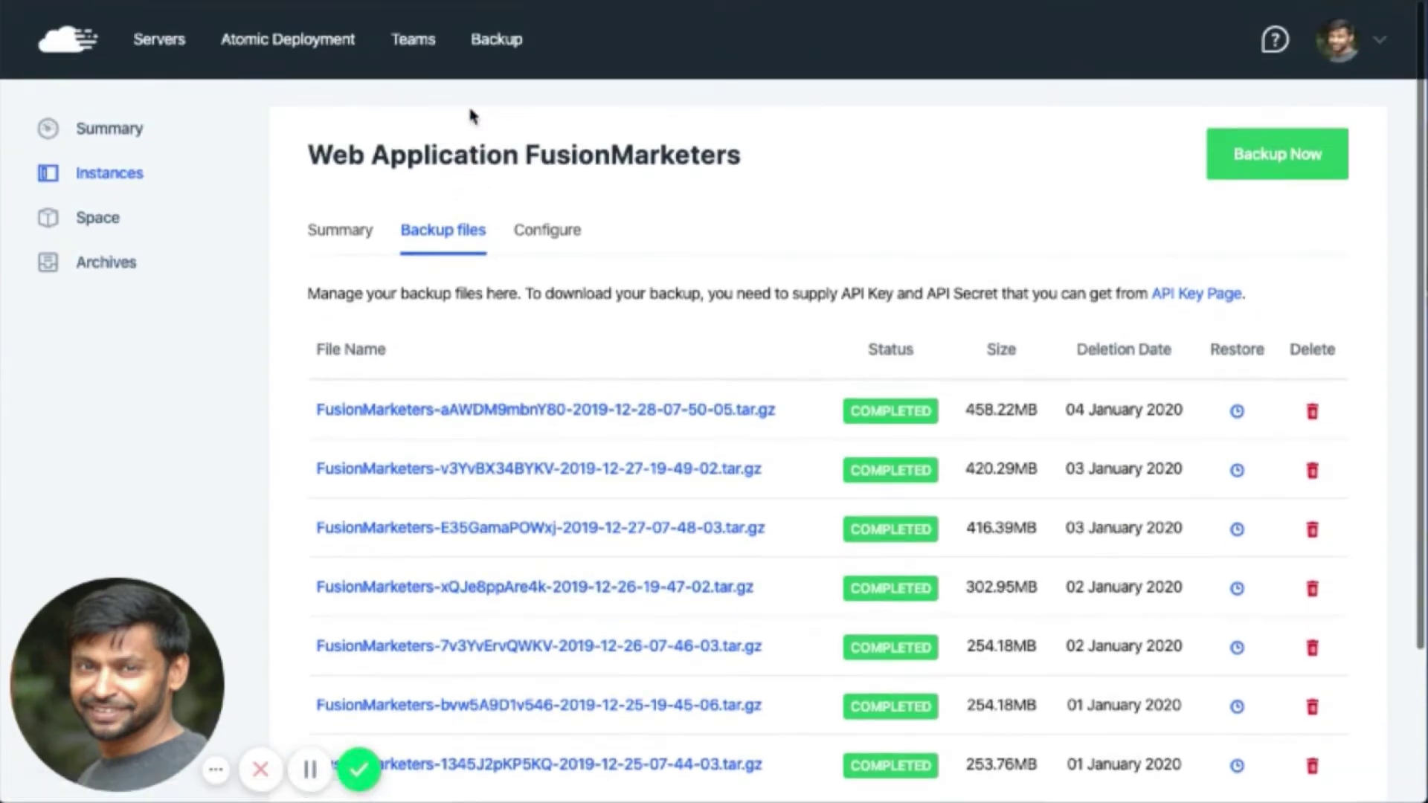
Return to the backup instances and open the backup files of the FusionMarketers database.
left_click(130, 175)
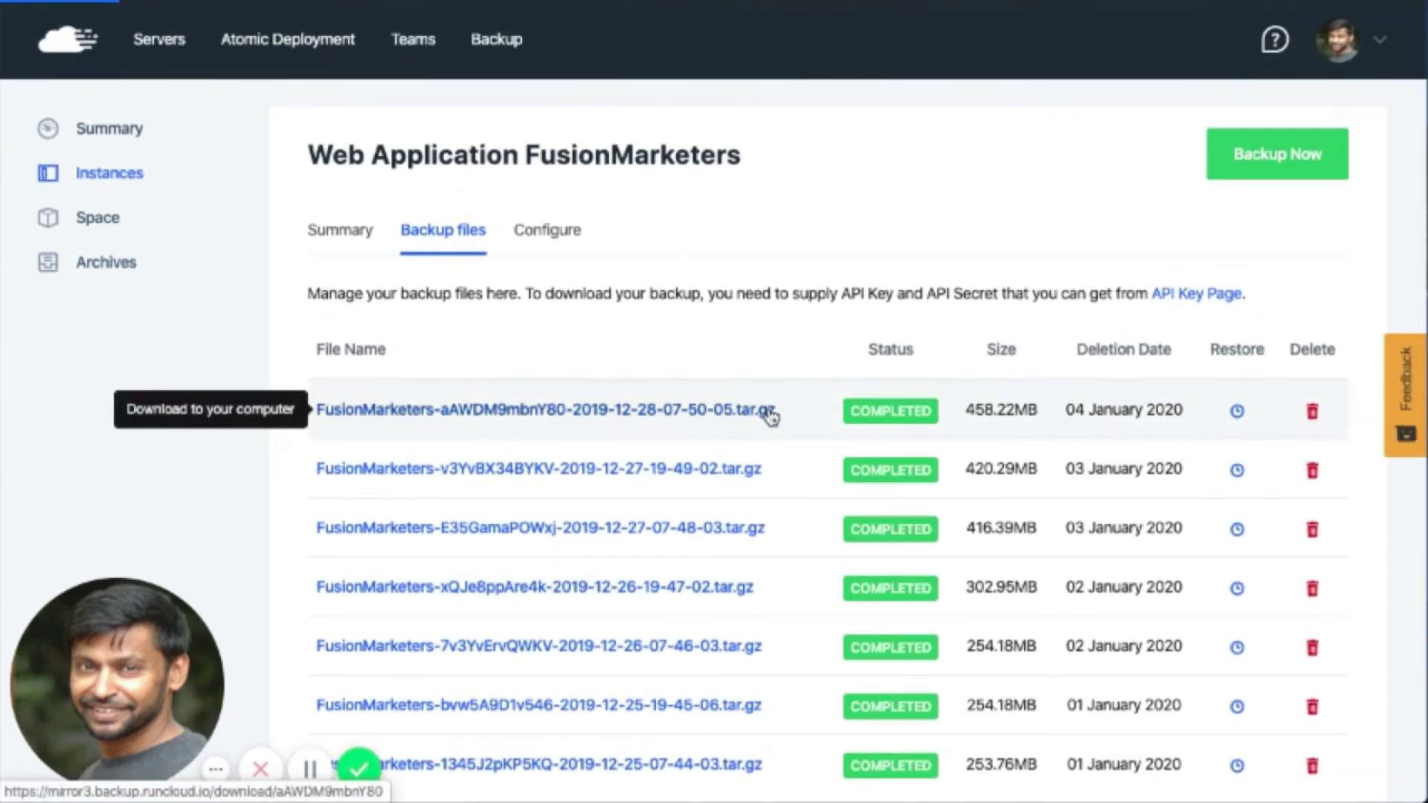
scroll(604, 506, "down", 5)
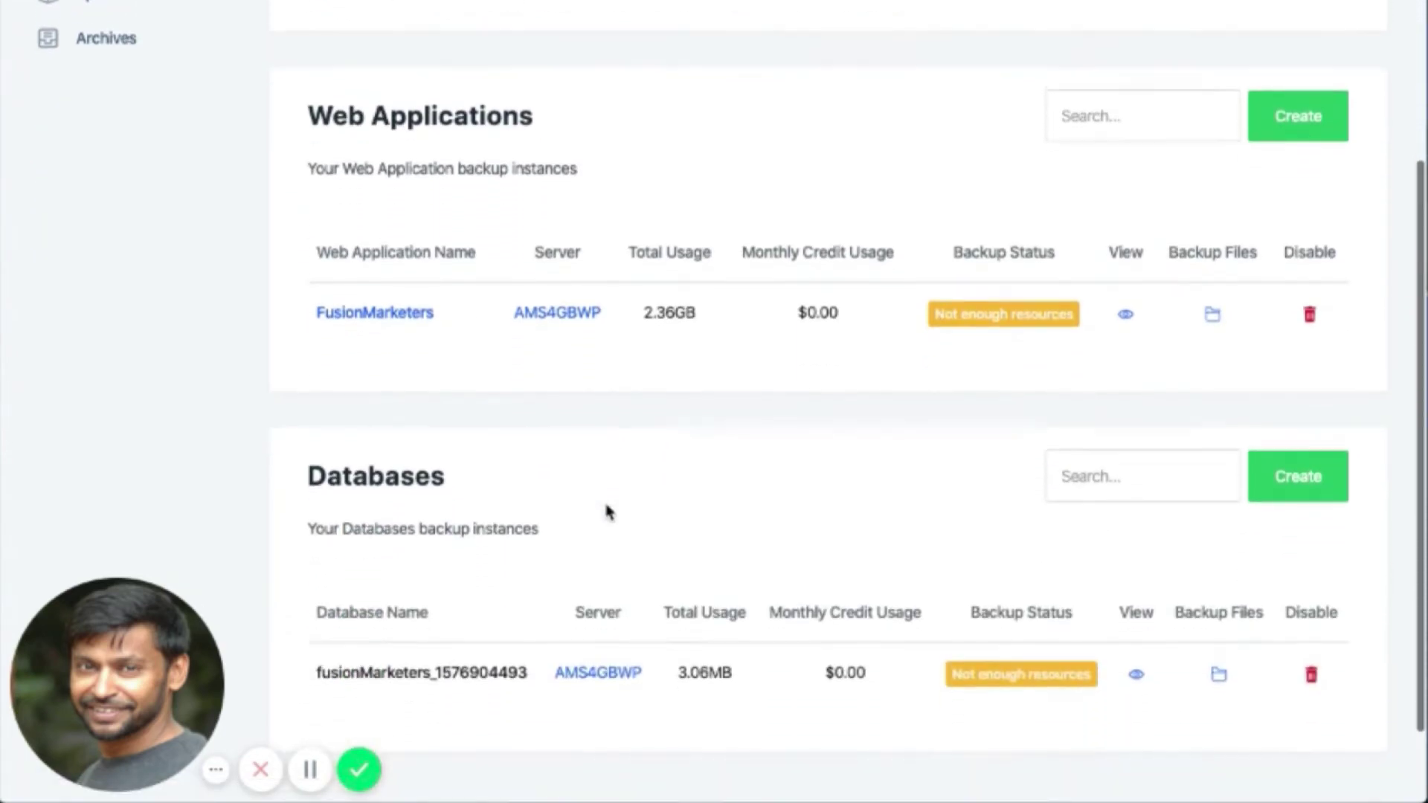
left_click(1218, 579)
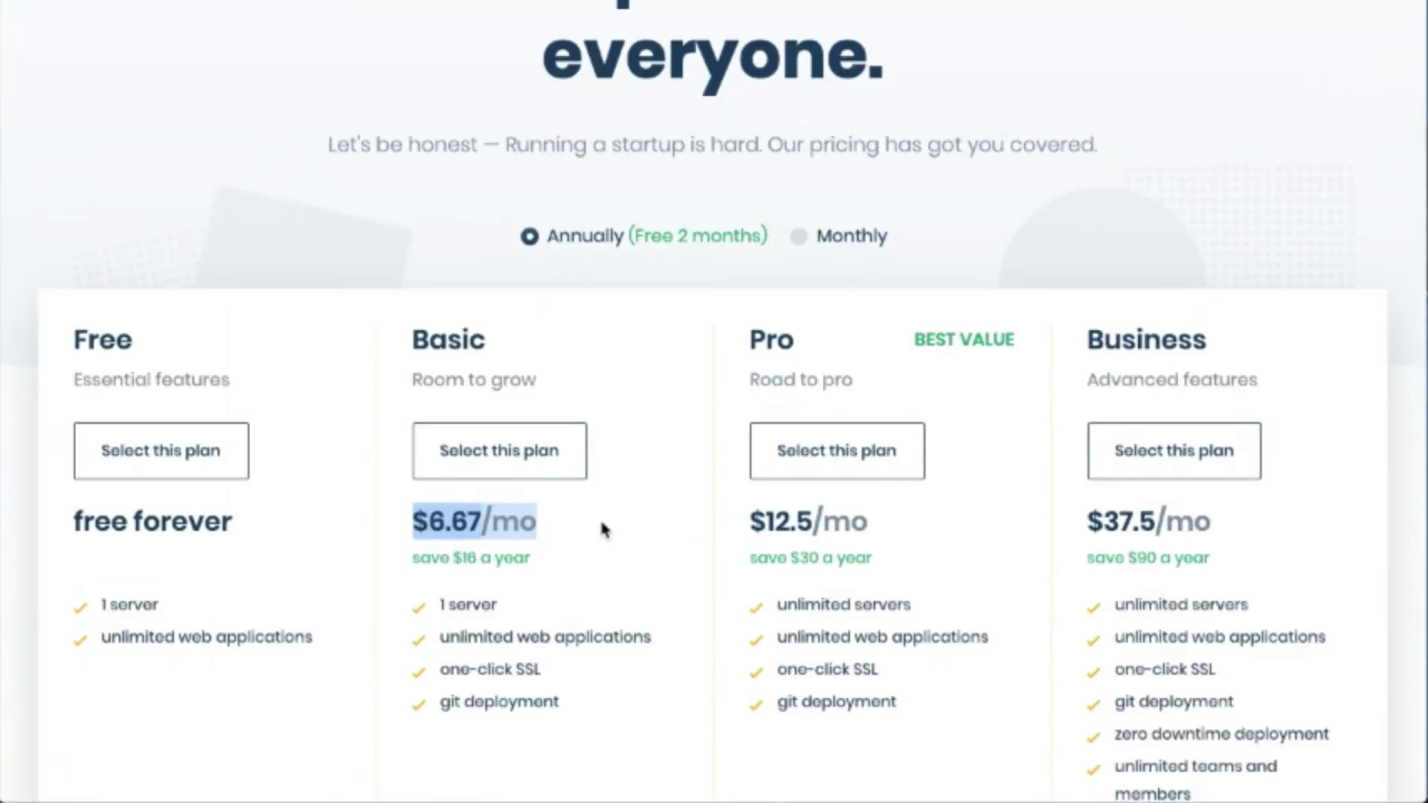
Compare the Free, Basic, Pro and Business plans on the RunCloud pricing page and highlight the Free plan's server allowance.
scroll(600, 516, "down", 4)
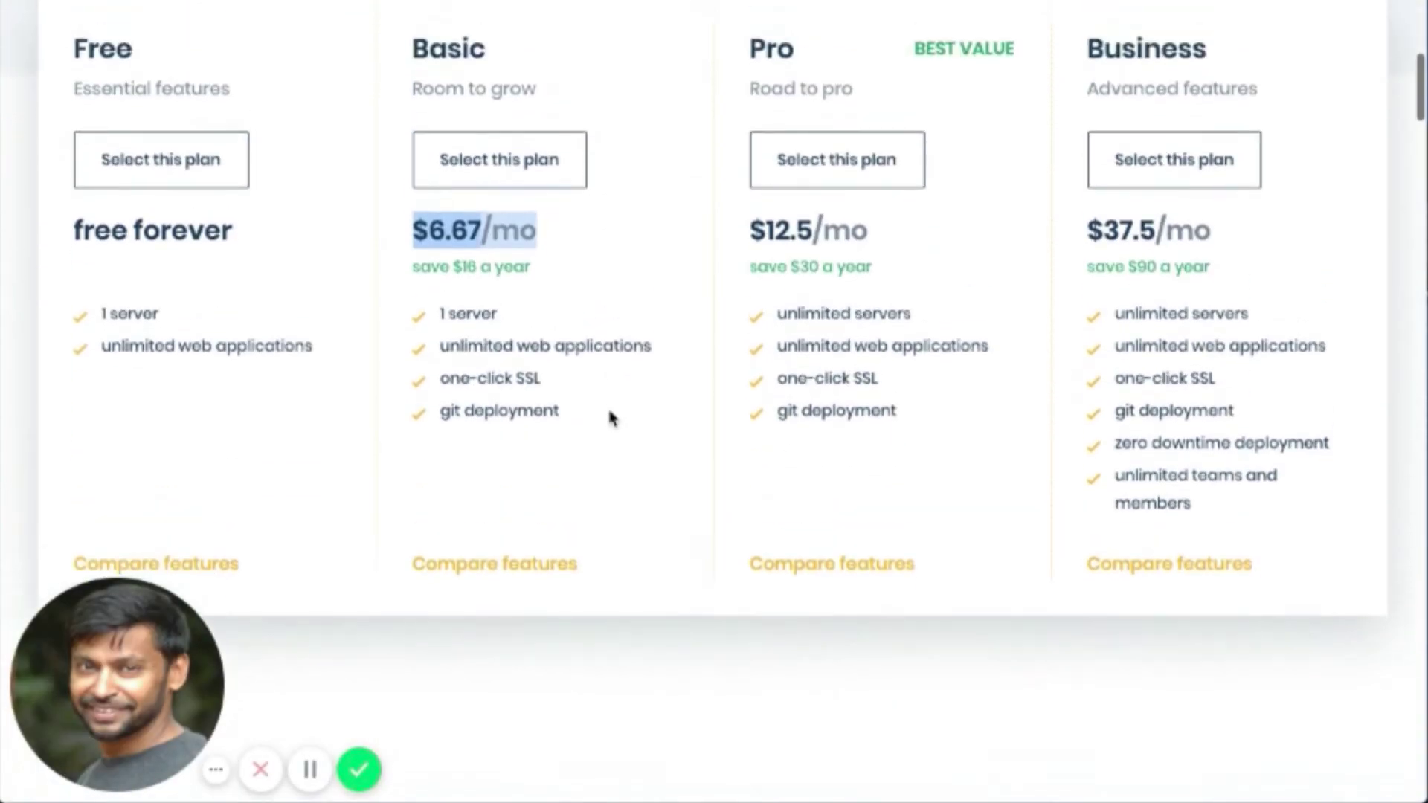
scroll(610, 419, "up", 2)
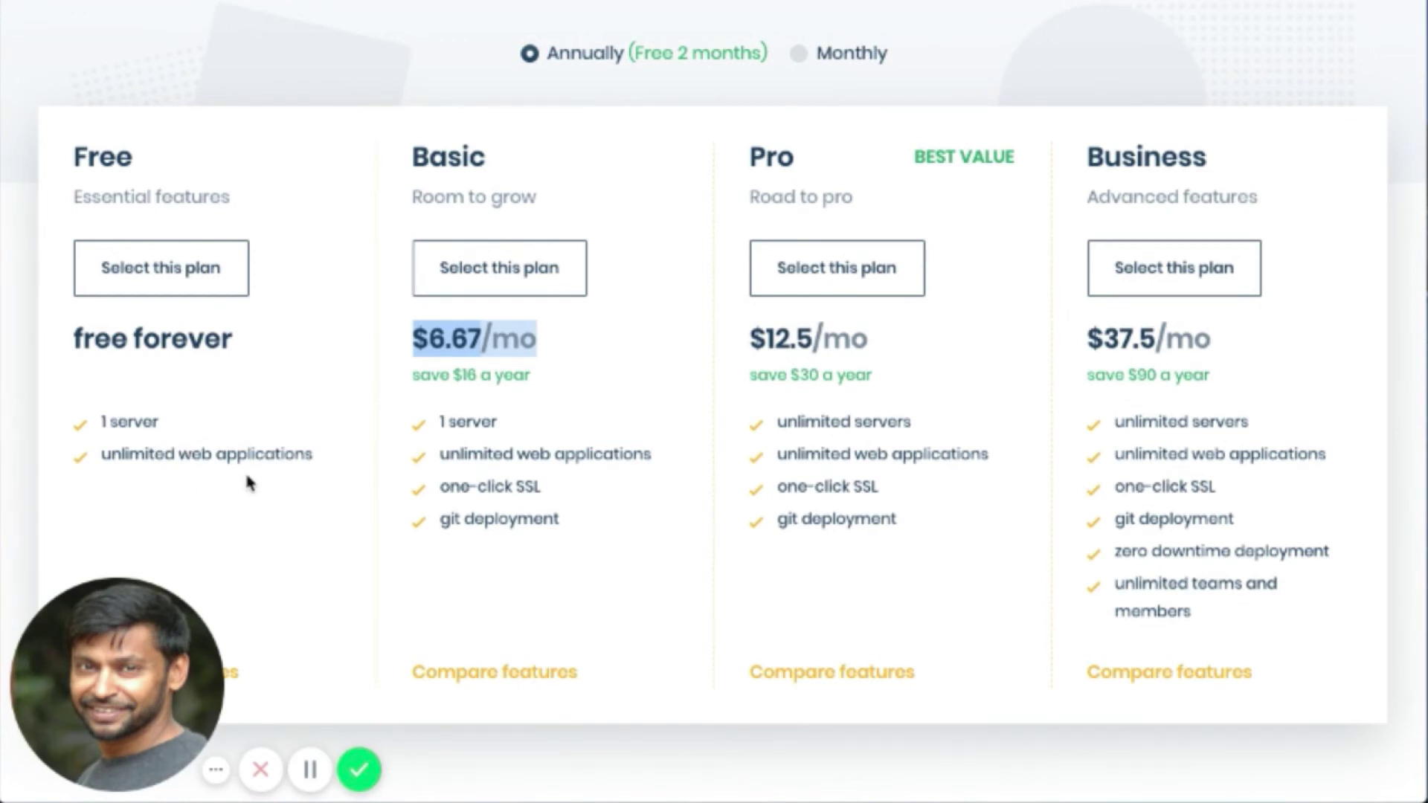
scroll(247, 478, "down", 1)
scroll(248, 482, "down", 1)
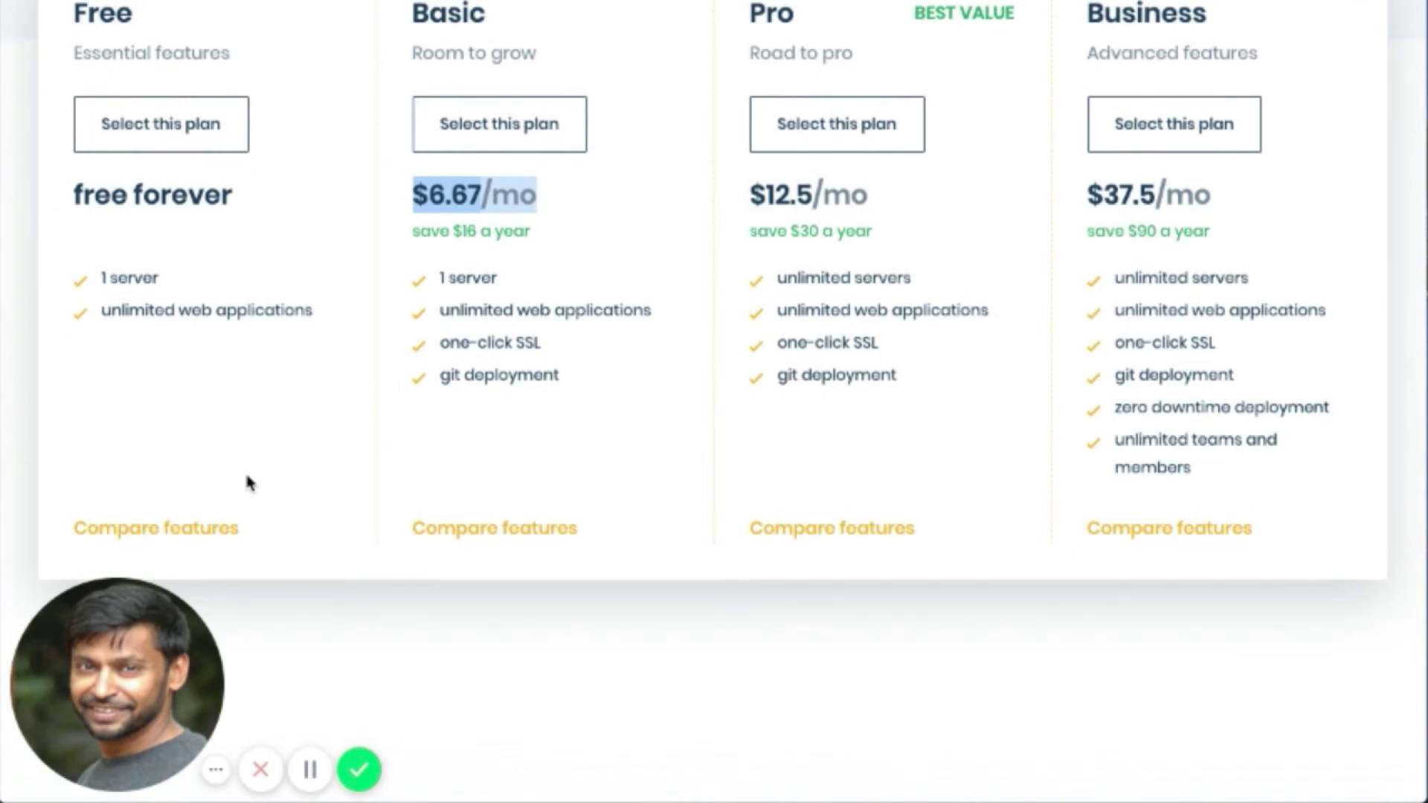
scroll(246, 481, "up", 1)
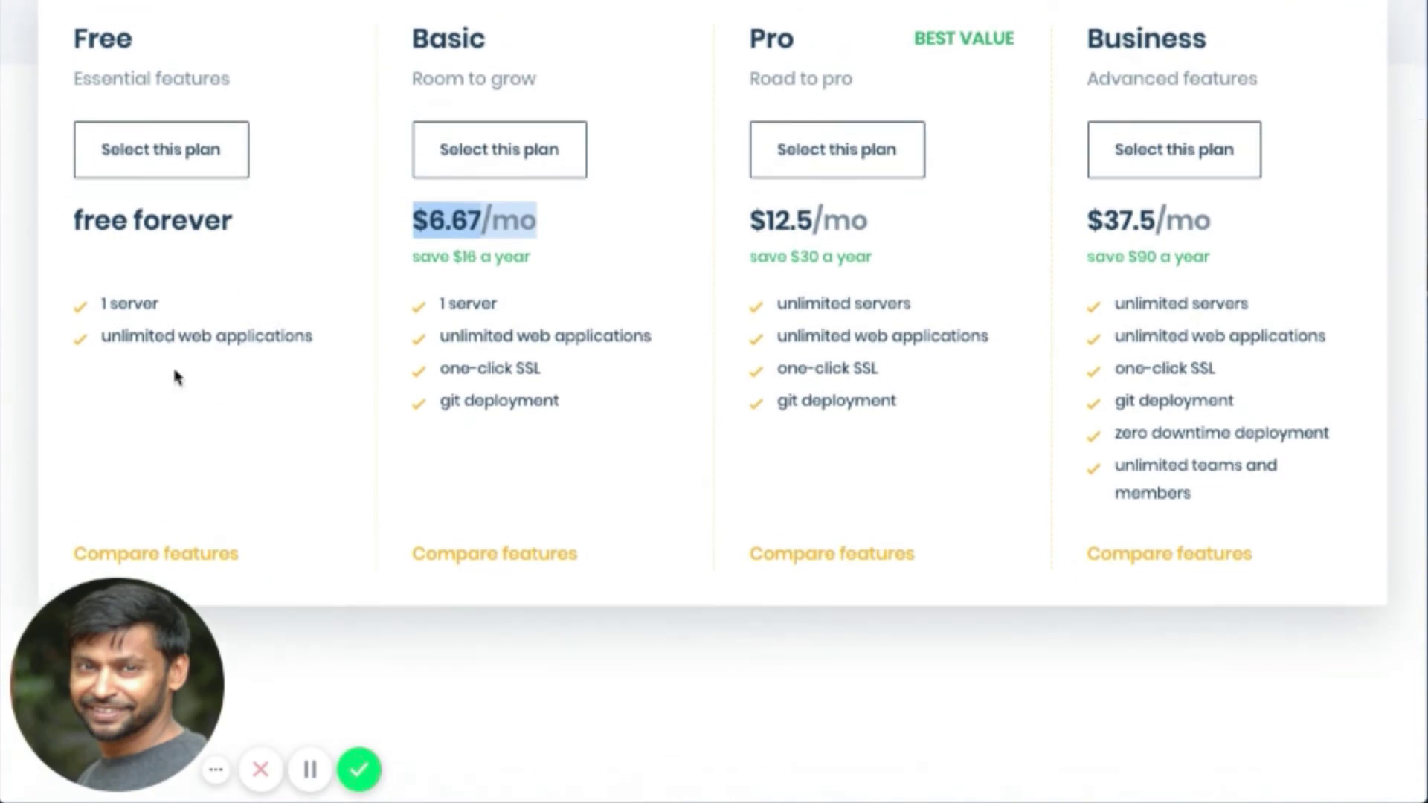
scroll(182, 236, "up", 1)
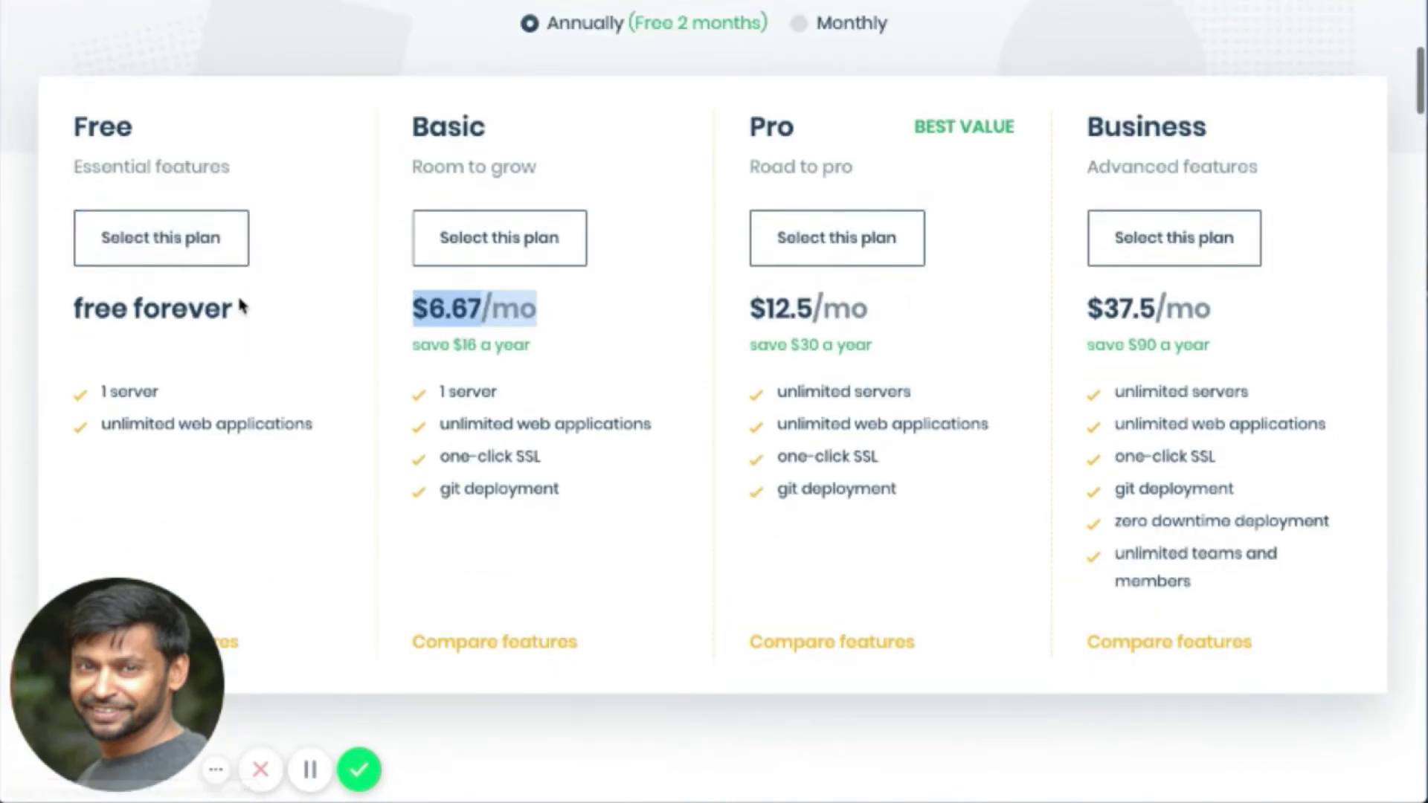
scroll(141, 327, "up", 2)
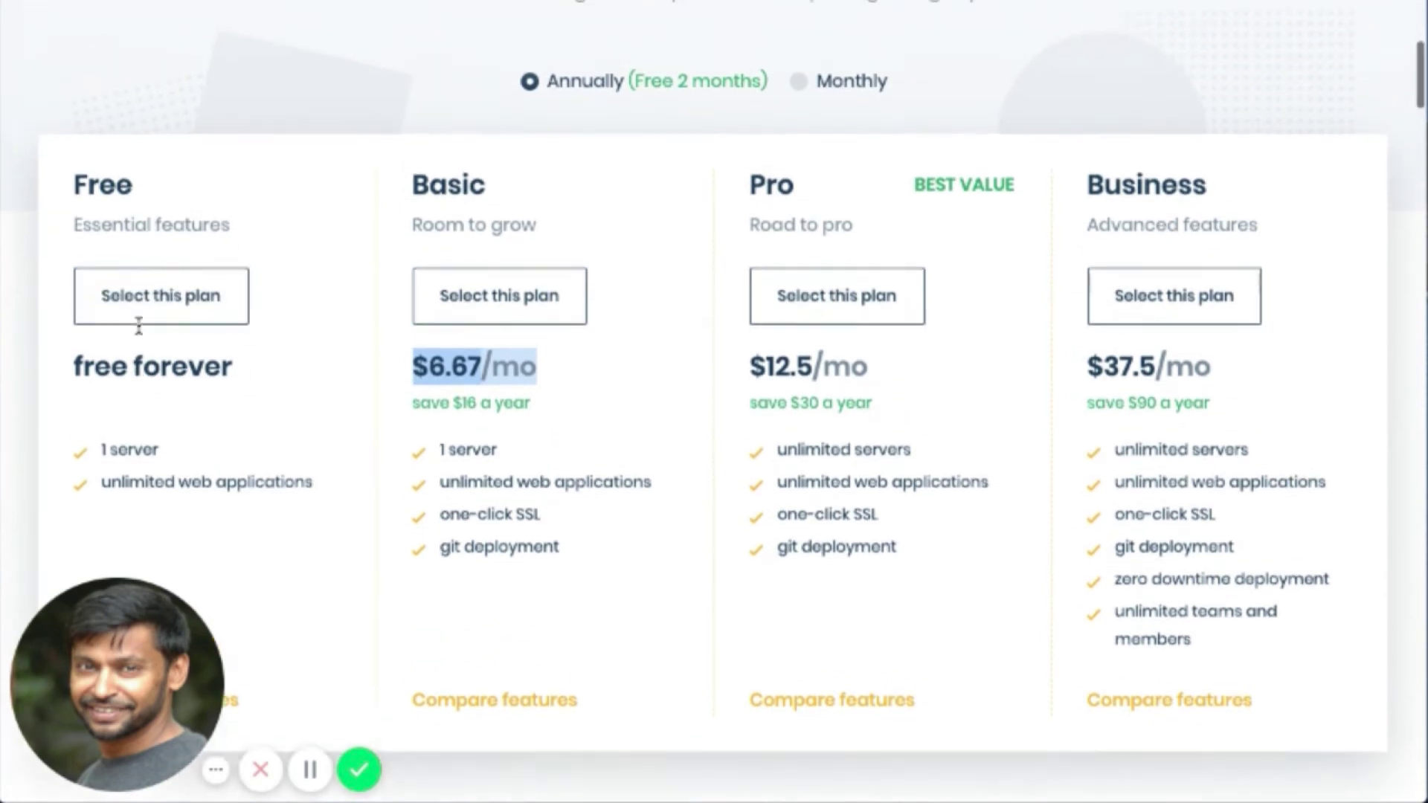
scroll(143, 323, "down", 1)
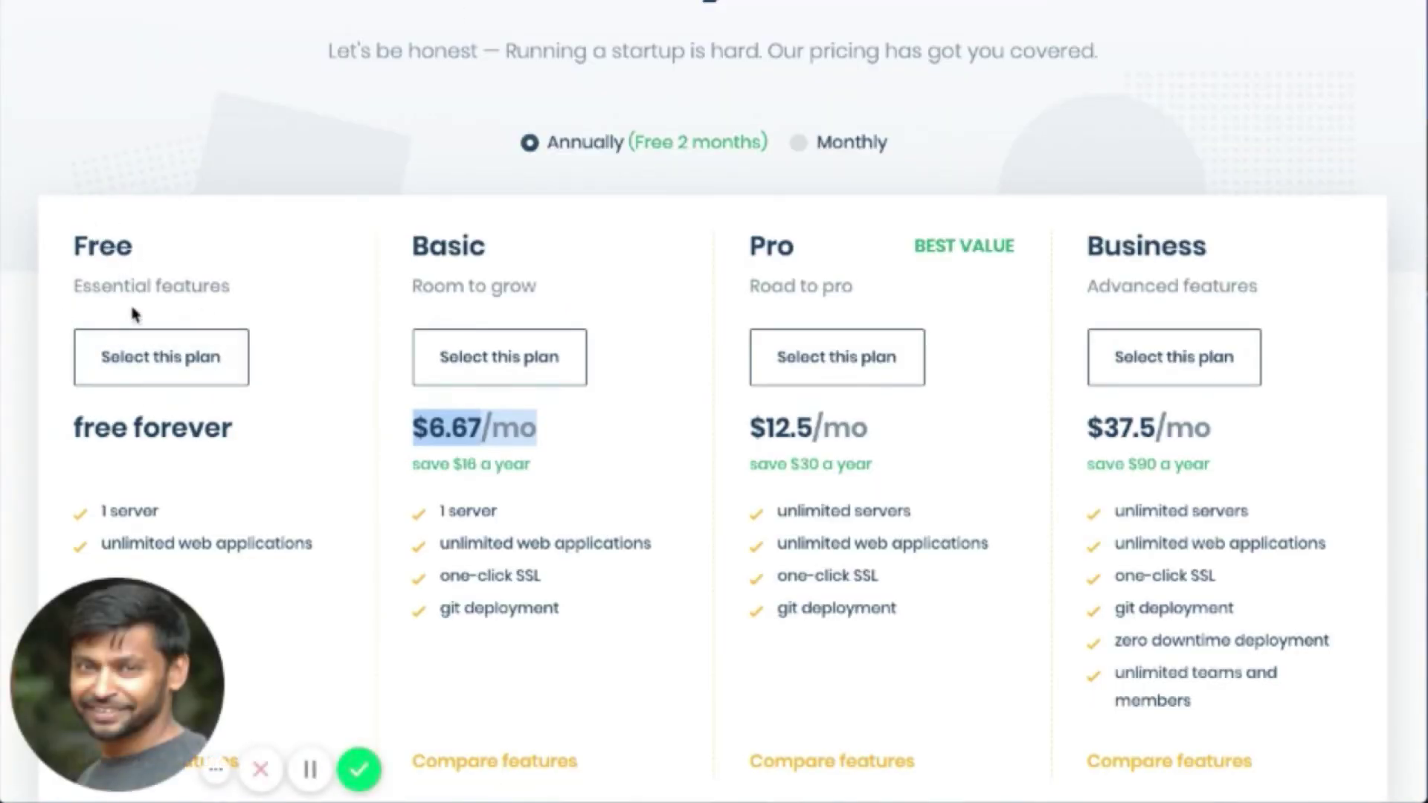
left_click(138, 506)
triple_click(138, 506)
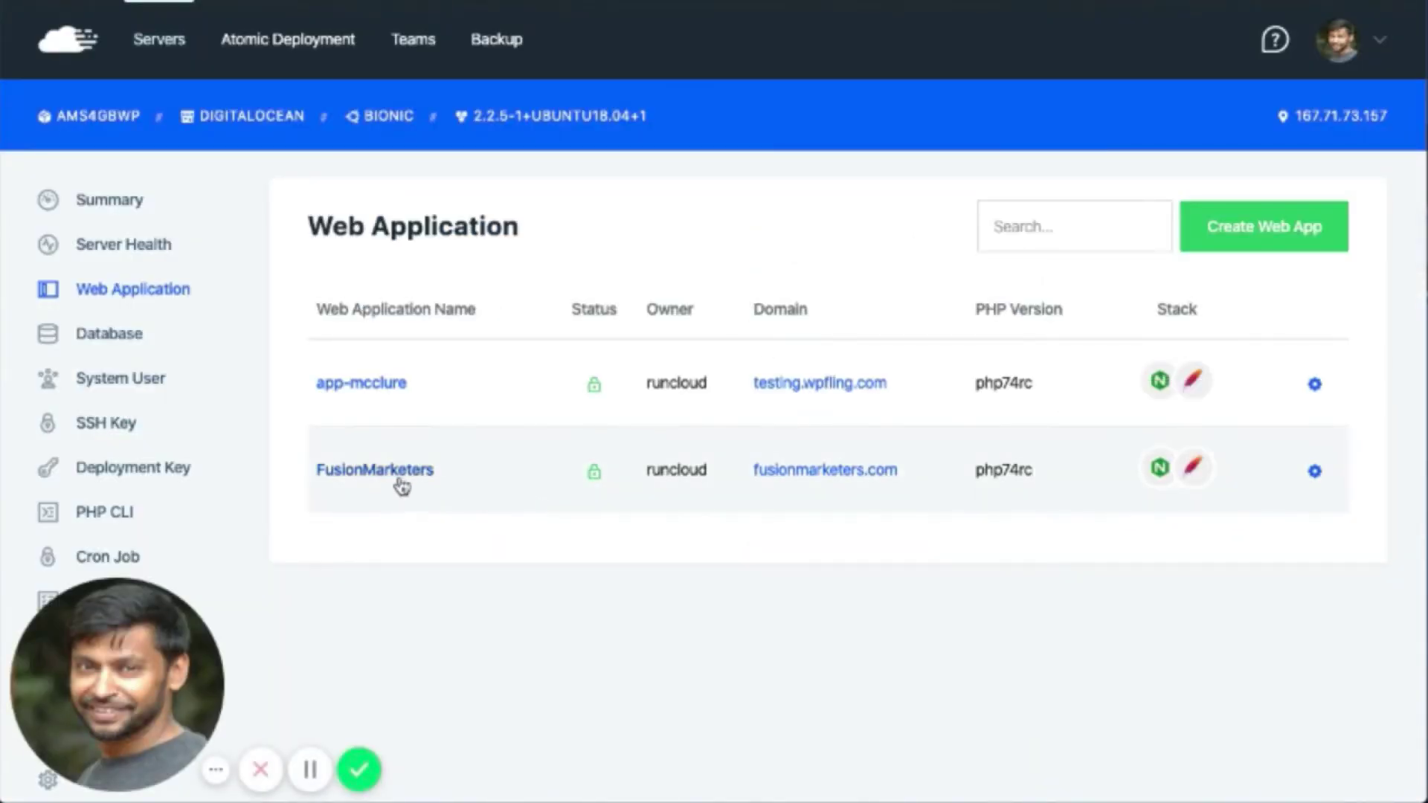
Check the available actions for the FusionMarketers web application in RunCloud, then open the application and review its summary.
left_click(1315, 472)
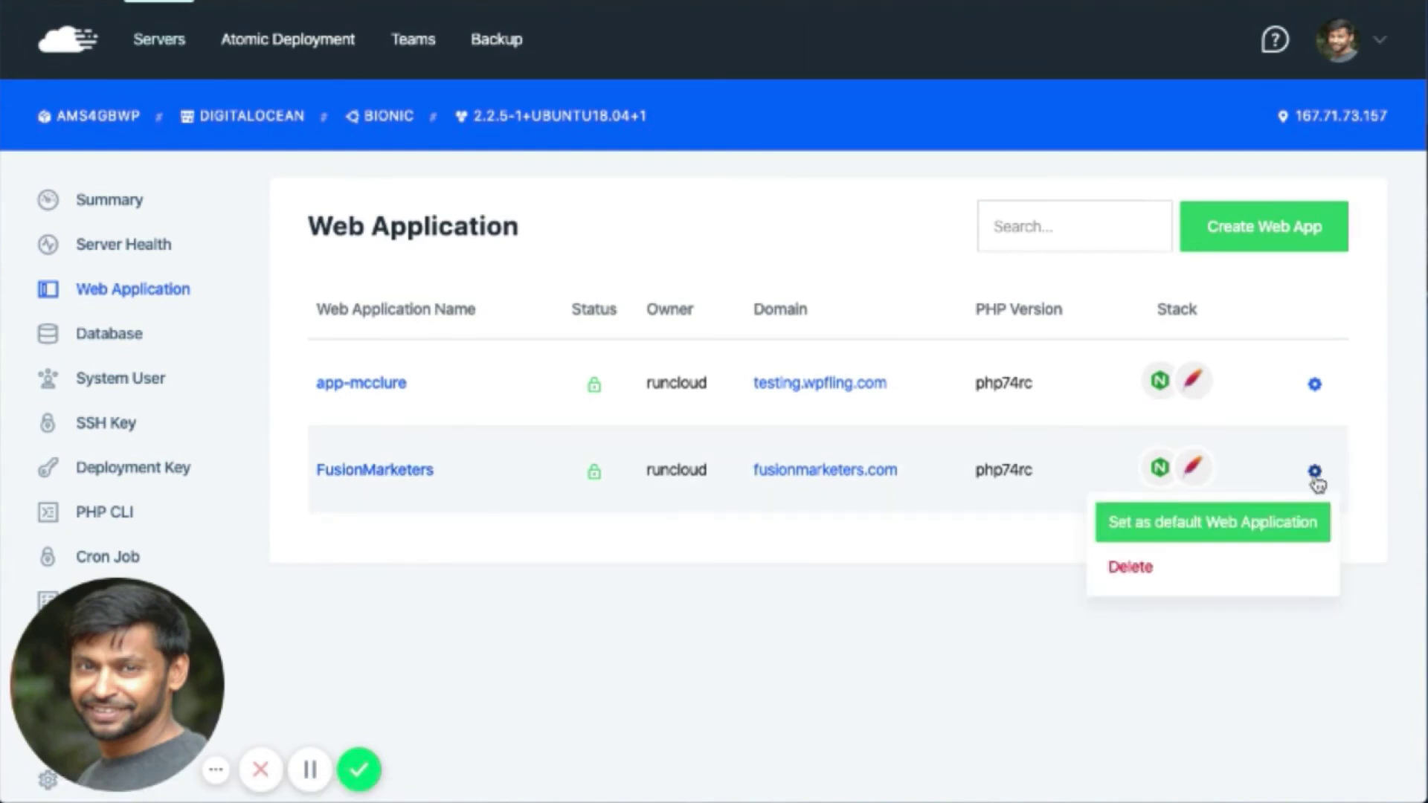
left_click(877, 569)
left_click(841, 493)
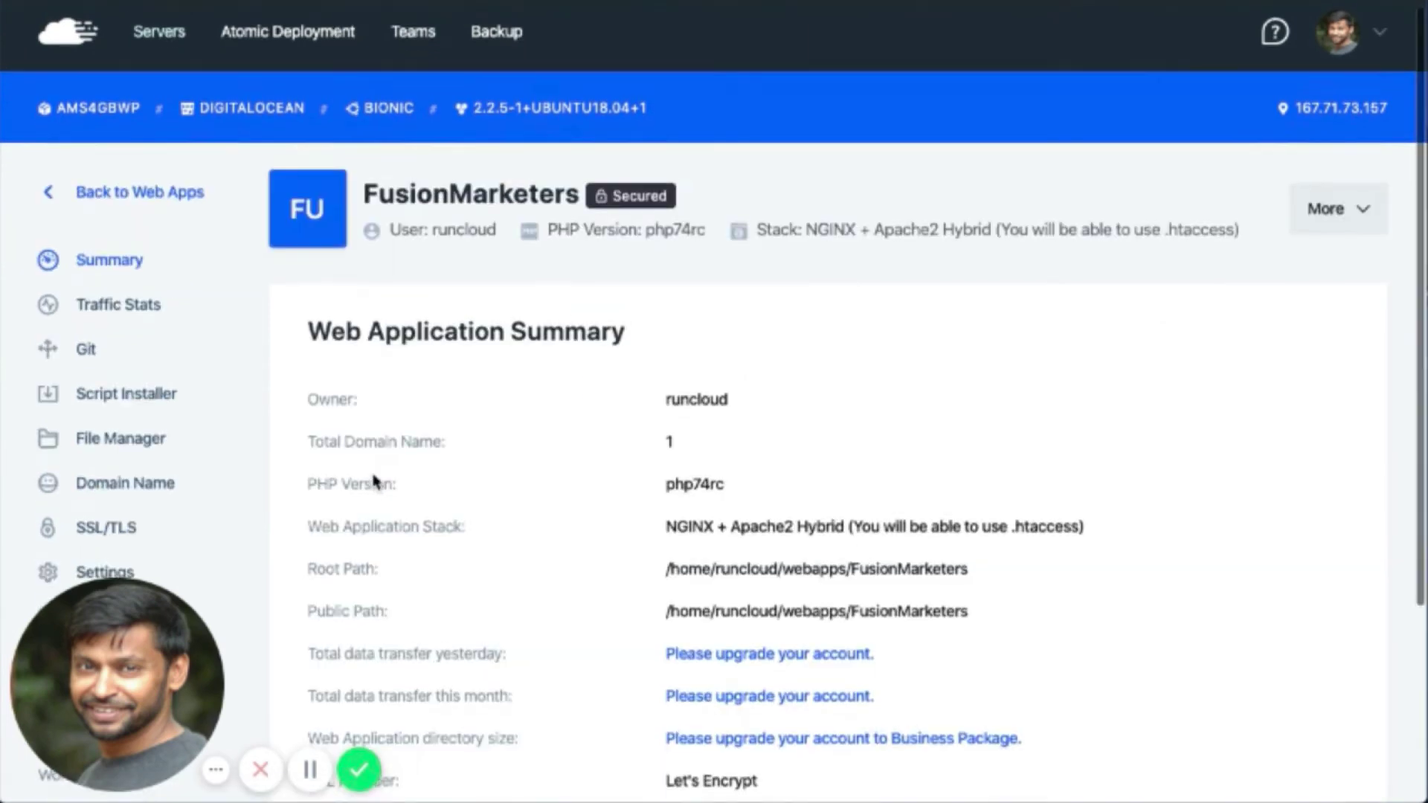
scroll(375, 482, "down", 1)
scroll(376, 482, "down", 3)
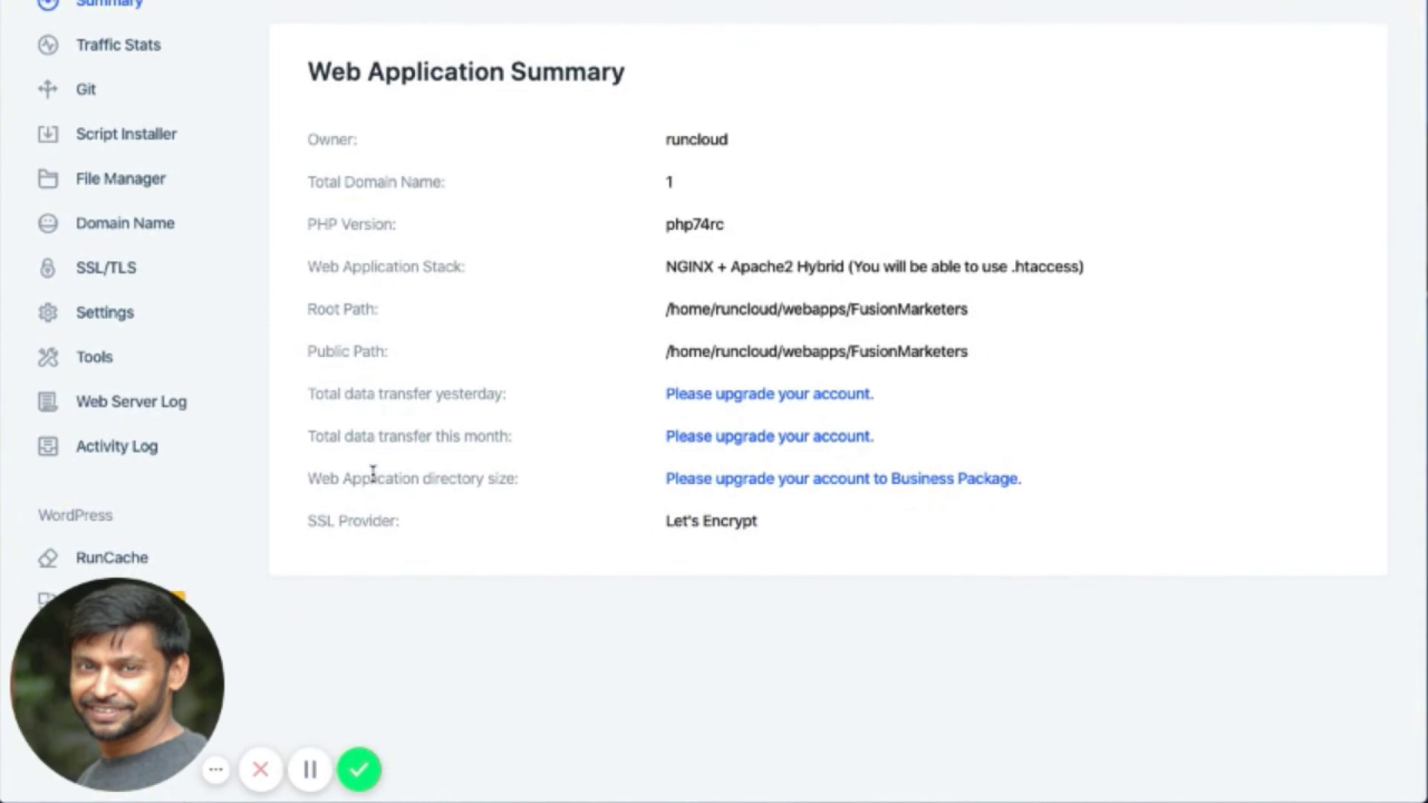
scroll(291, 480, "up", 2)
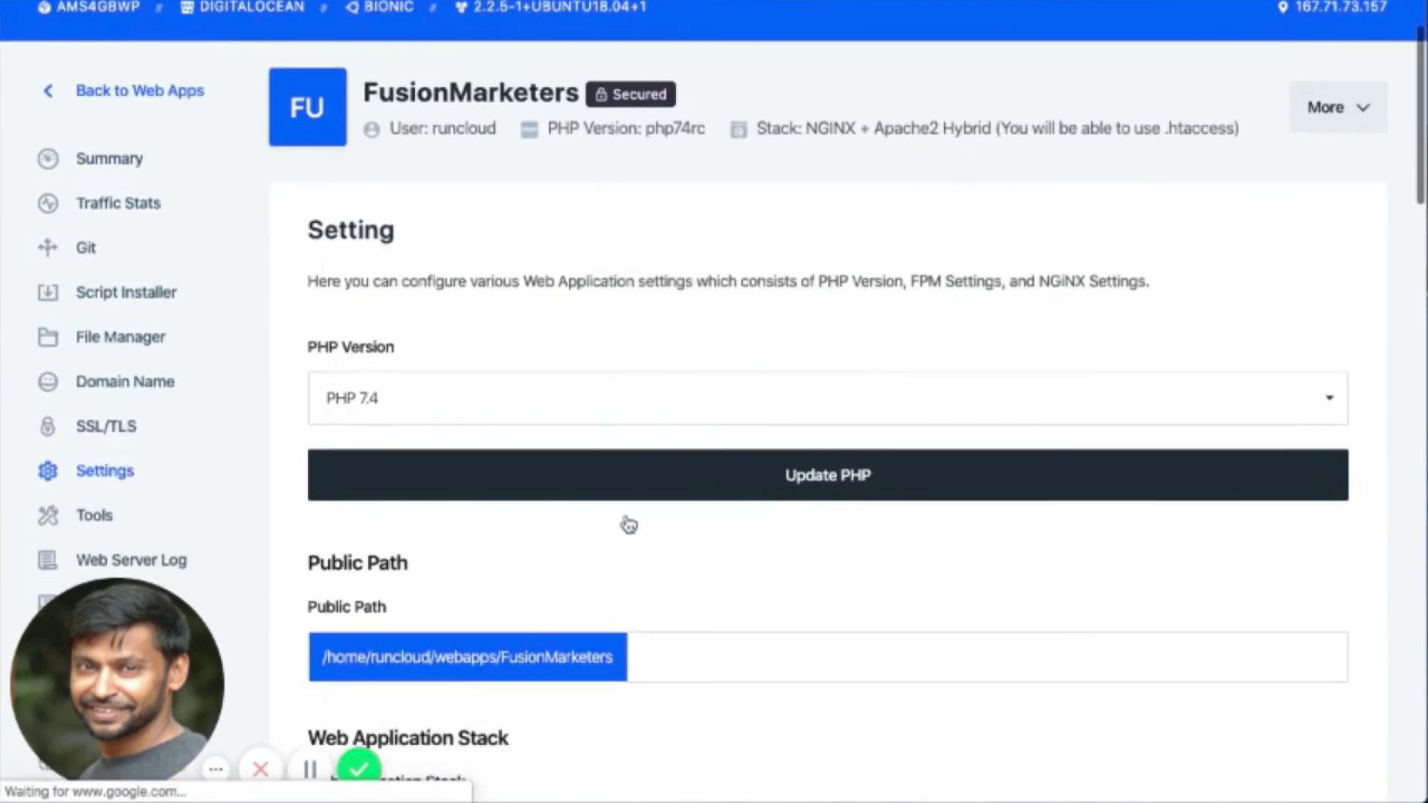
Examine the FusionMarketers settings, covering PHP version, web application stack, NGiNX protection, FPM and PHP options.
scroll(629, 525, "down", 3)
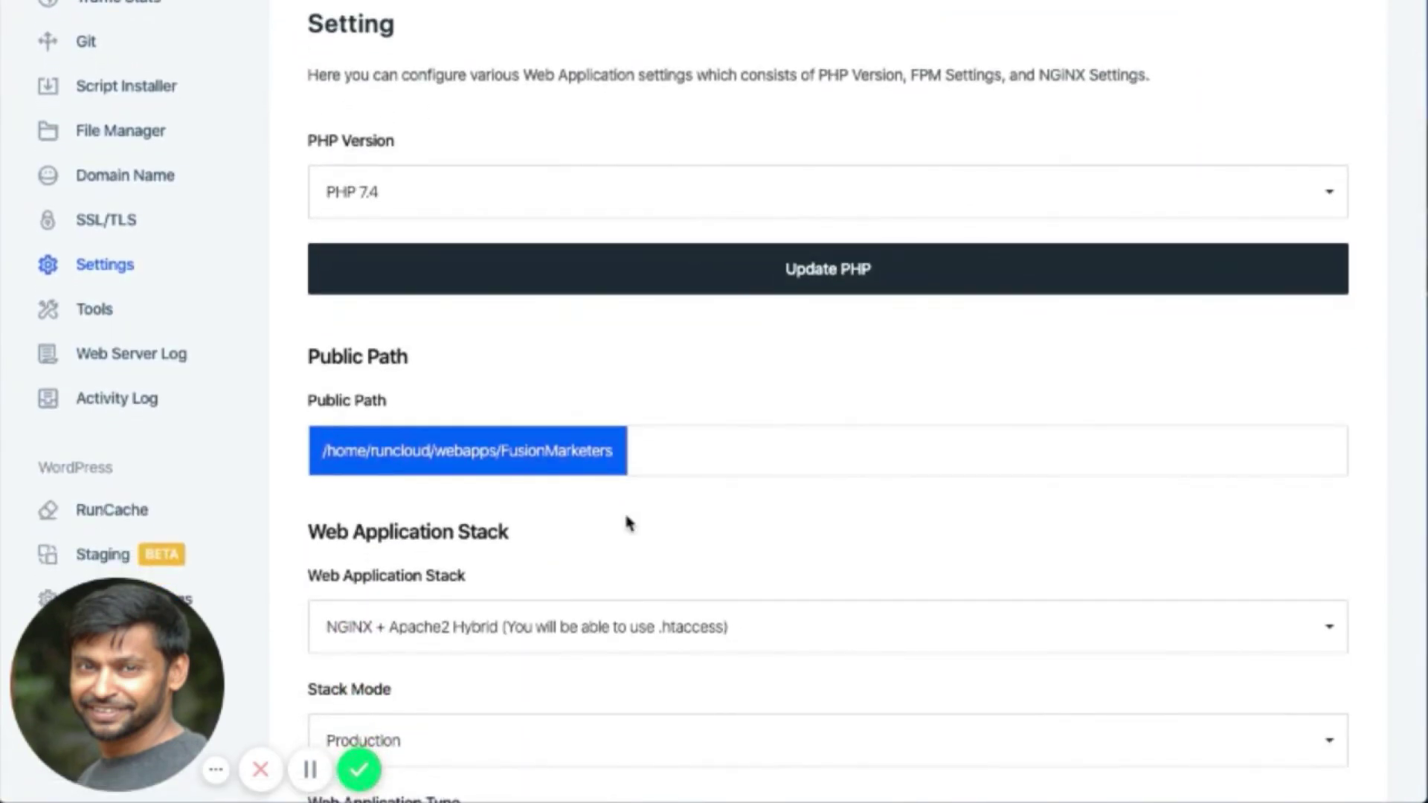
scroll(627, 520, "up", 4)
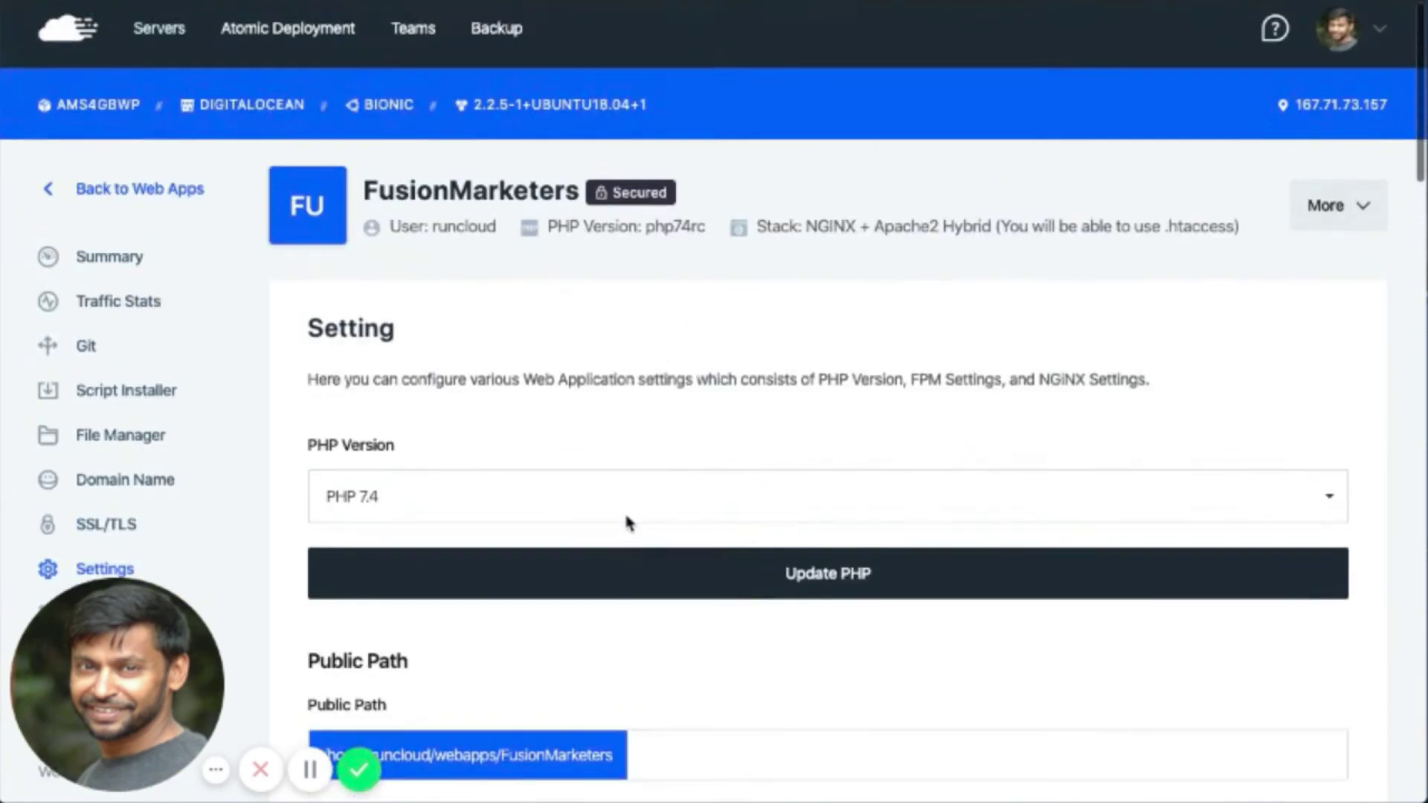
scroll(629, 525, "down", 15)
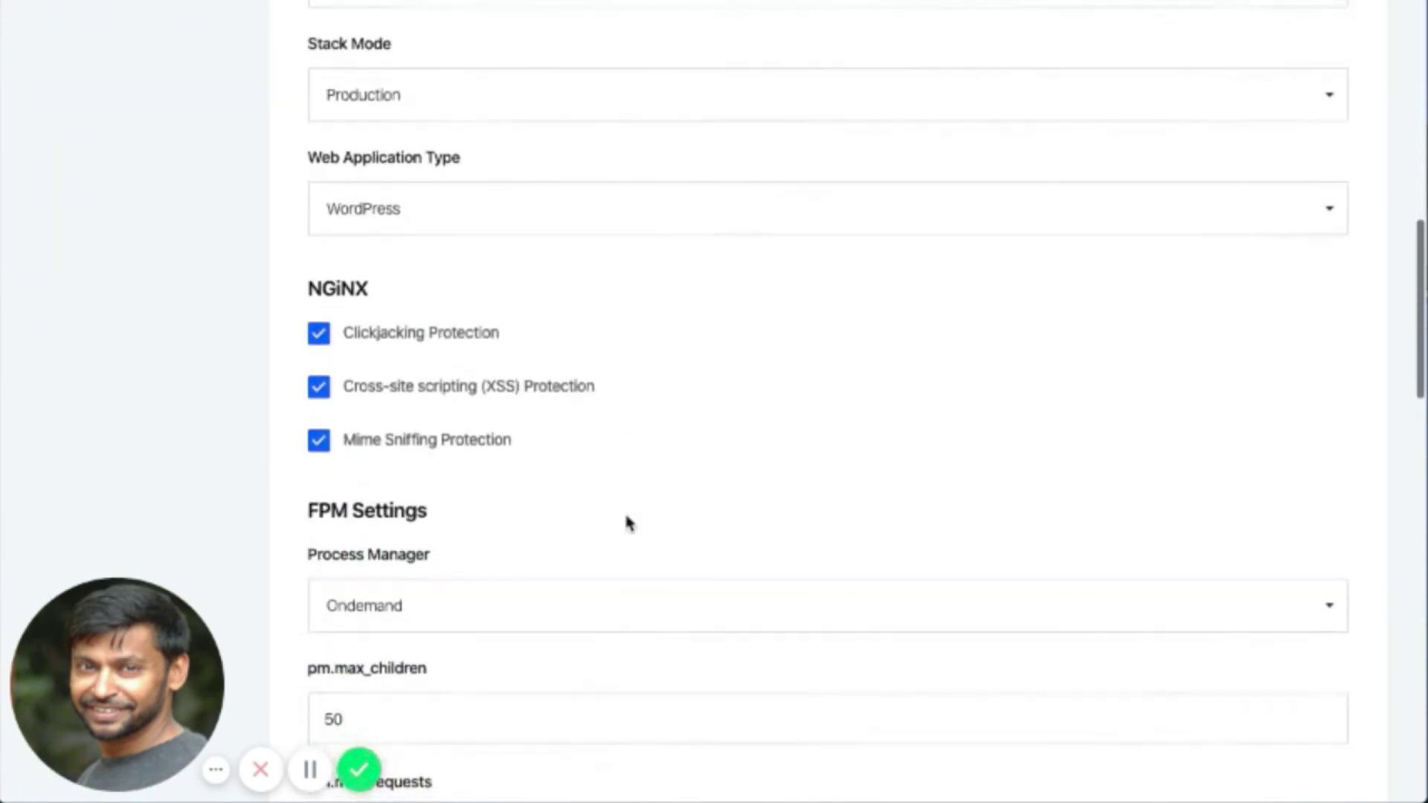
scroll(342, 328, "down", 7)
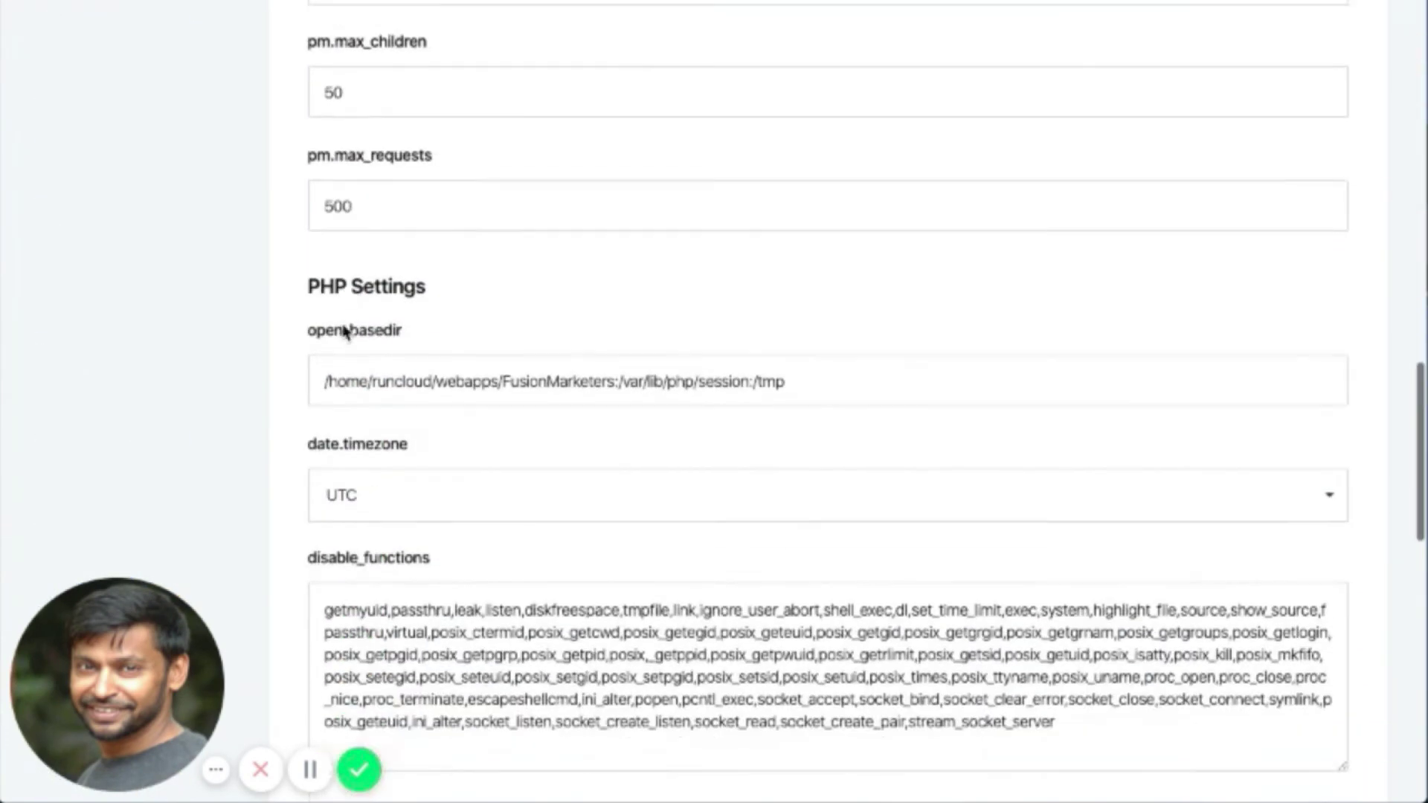
Try to update the FusionMarketers web application settings with max_execution_time set to 60.
scroll(343, 330, "down", 3)
left_click(333, 298)
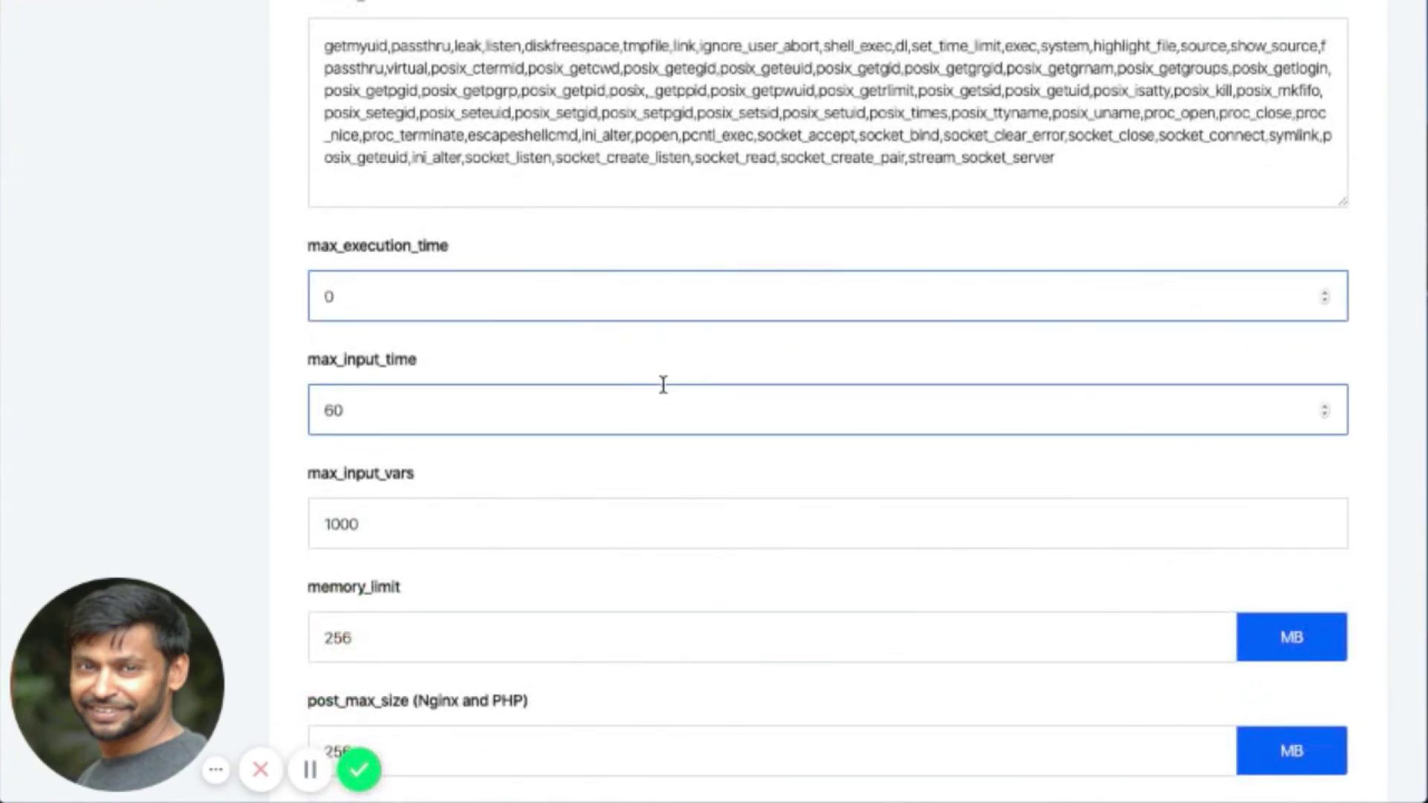
type("6")
scroll(862, 469, "down", 8)
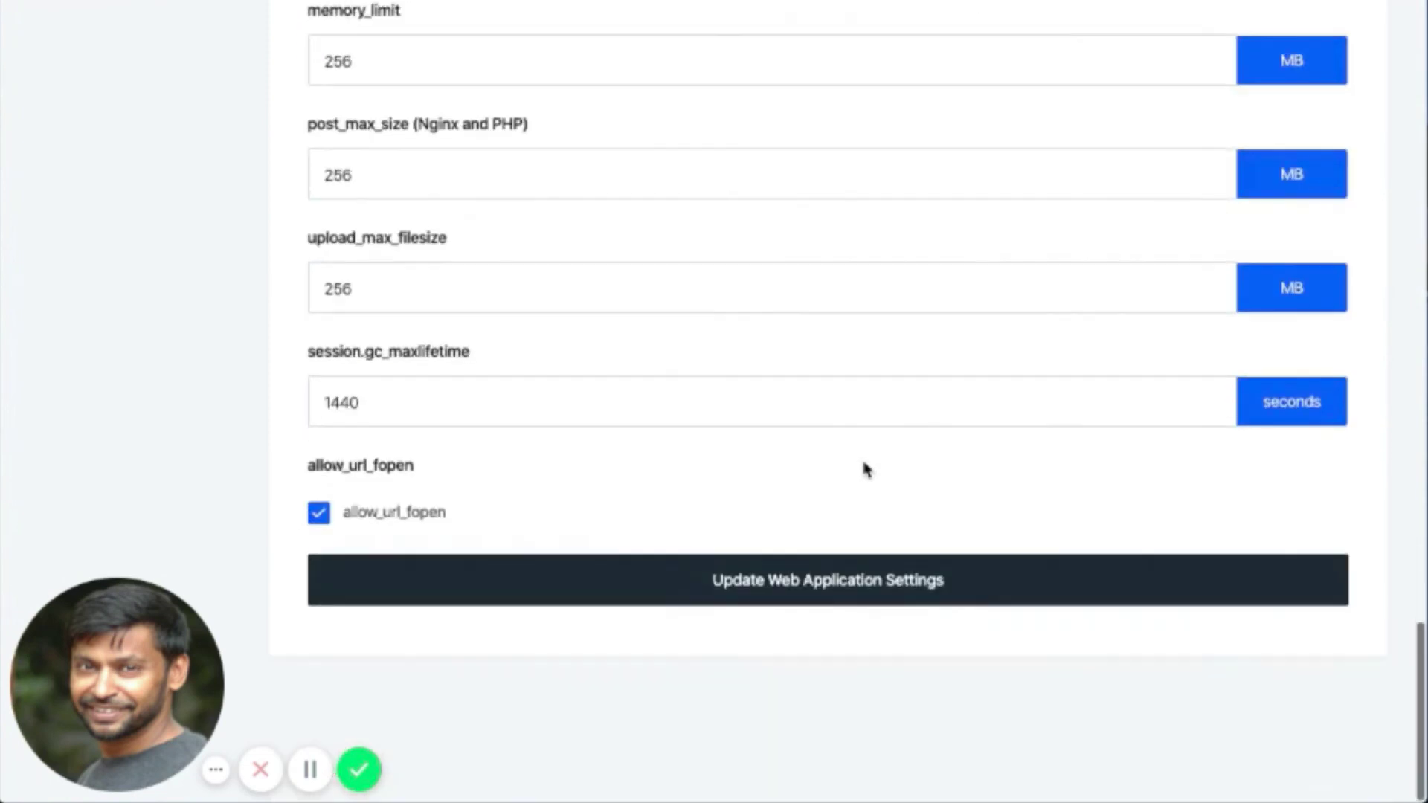
left_click(813, 588)
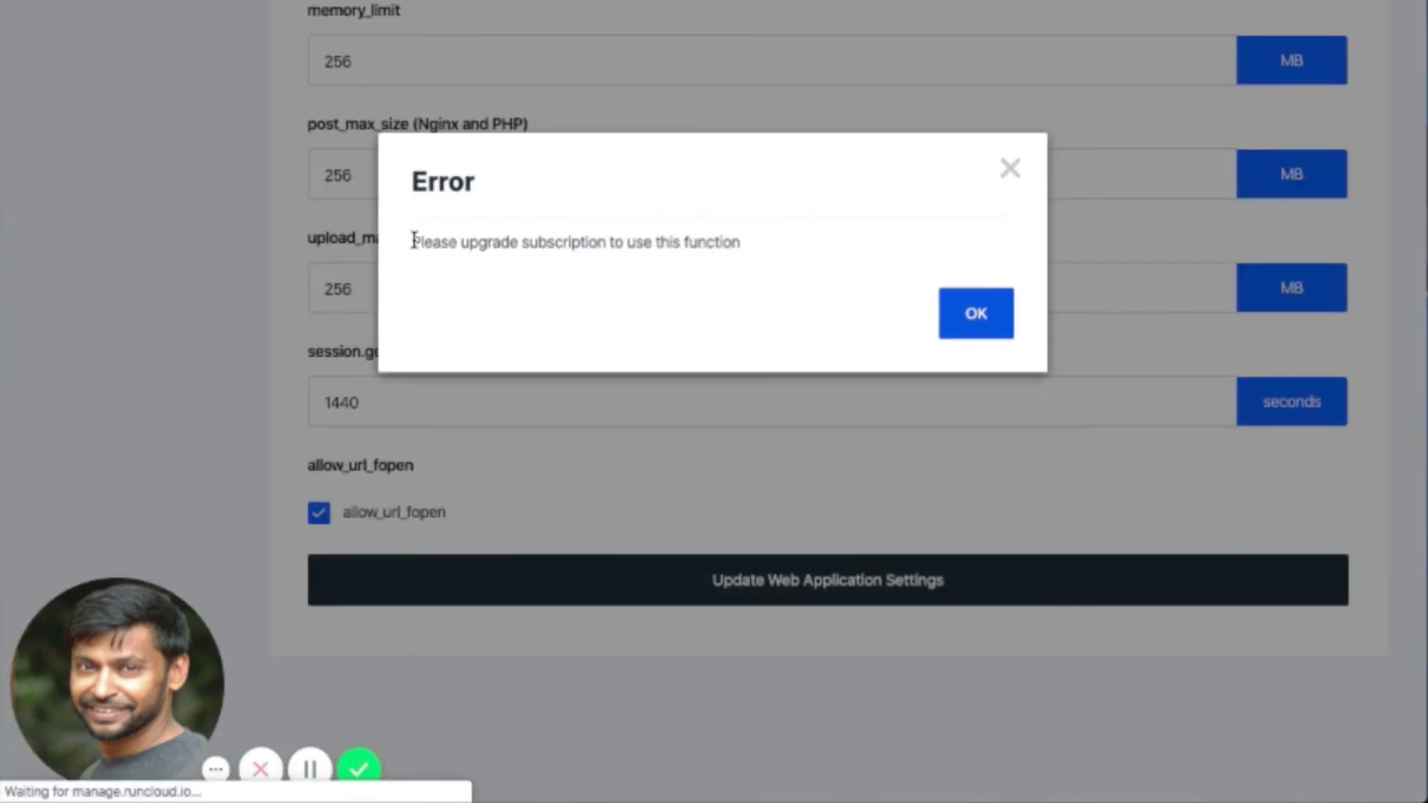
triple_click(441, 240)
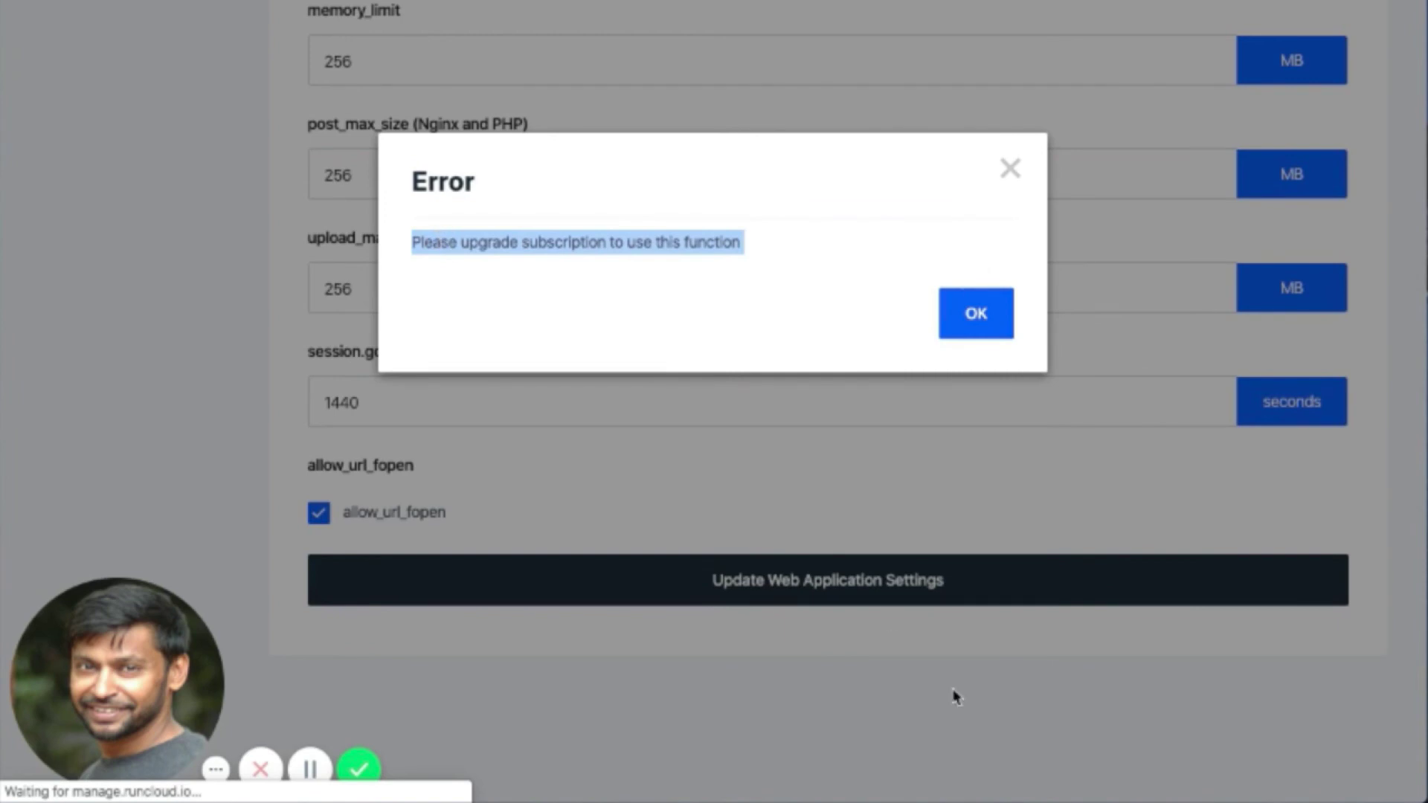
left_click(971, 317)
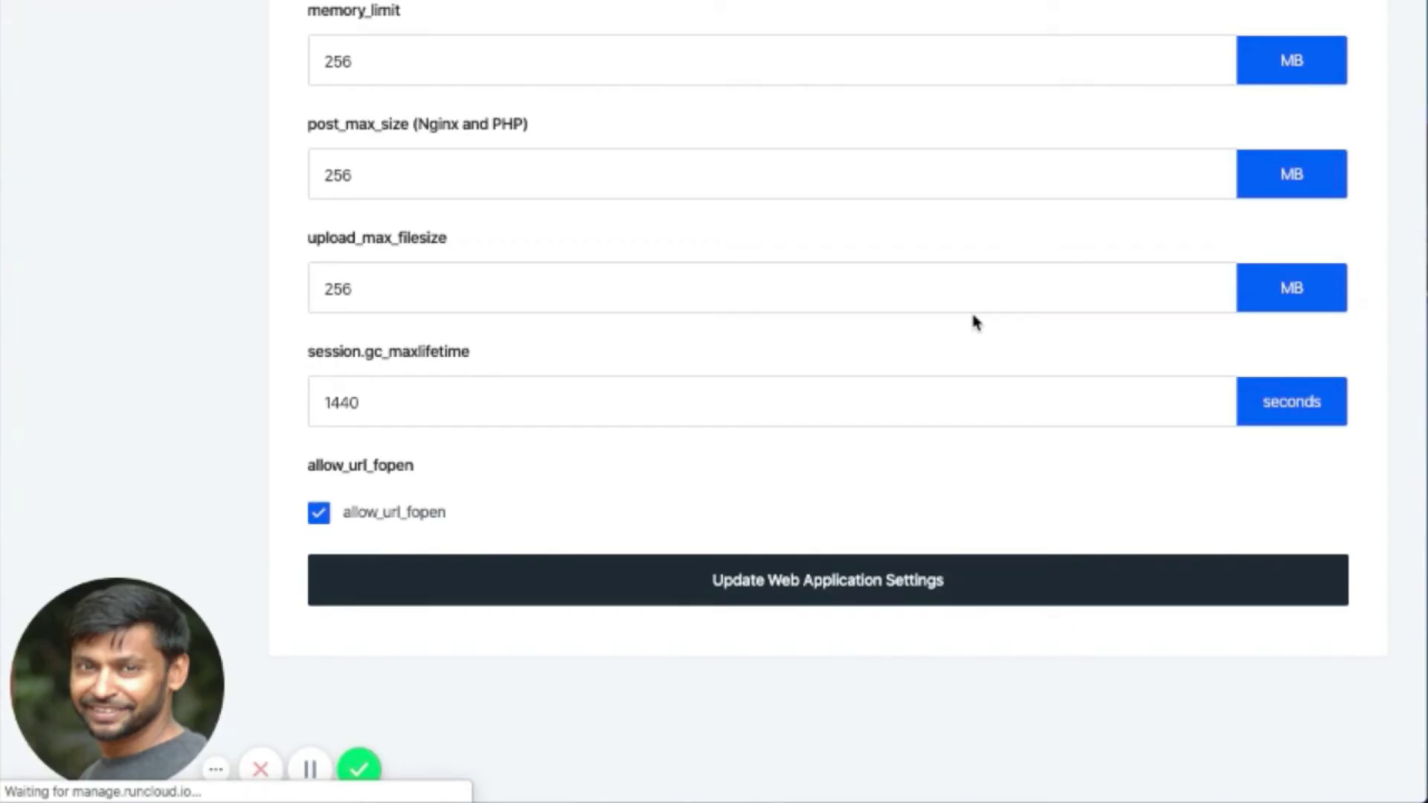
scroll(971, 309, "up", 9)
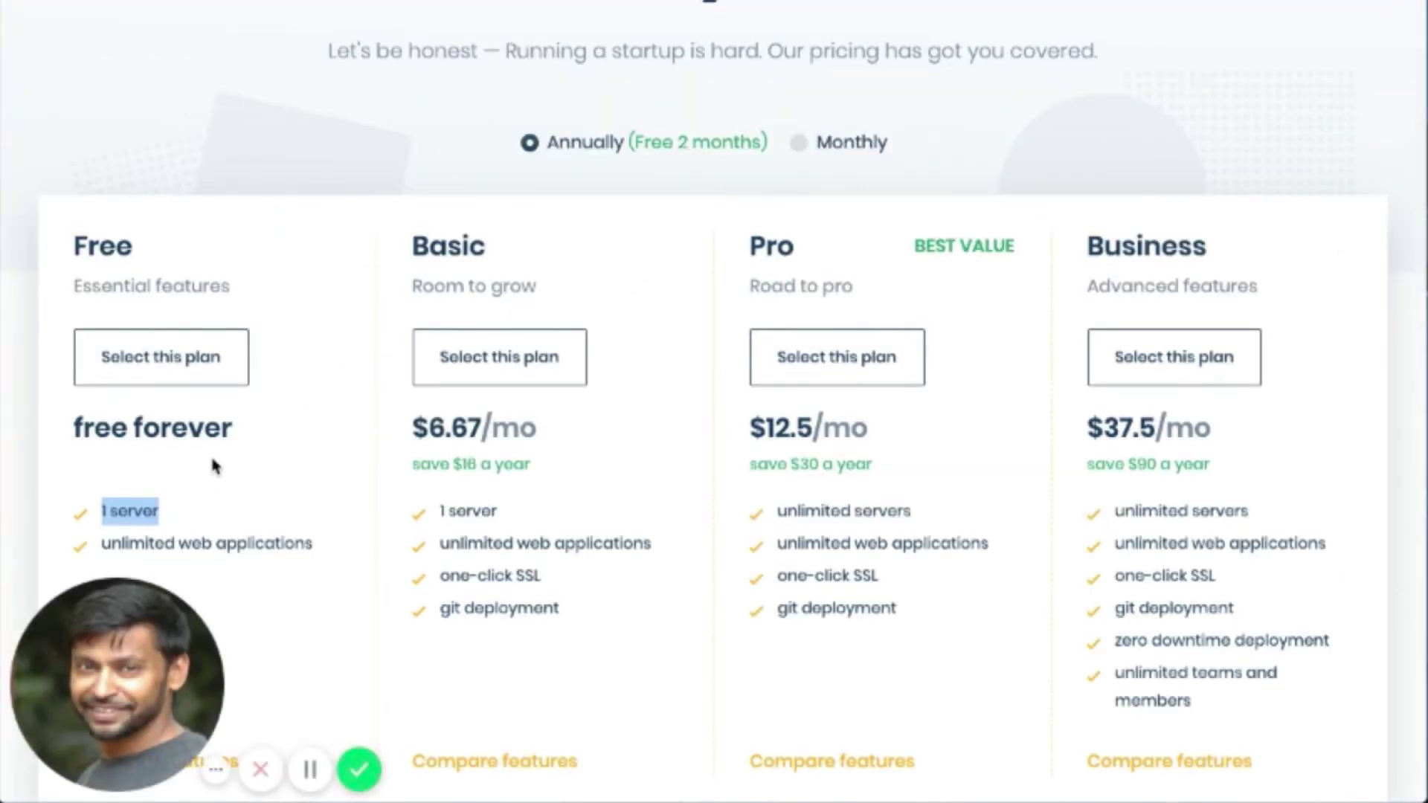
Highlight the web application allowance of the Free plan on the RunCloud pricing page.
left_click(212, 465)
triple_click(223, 545)
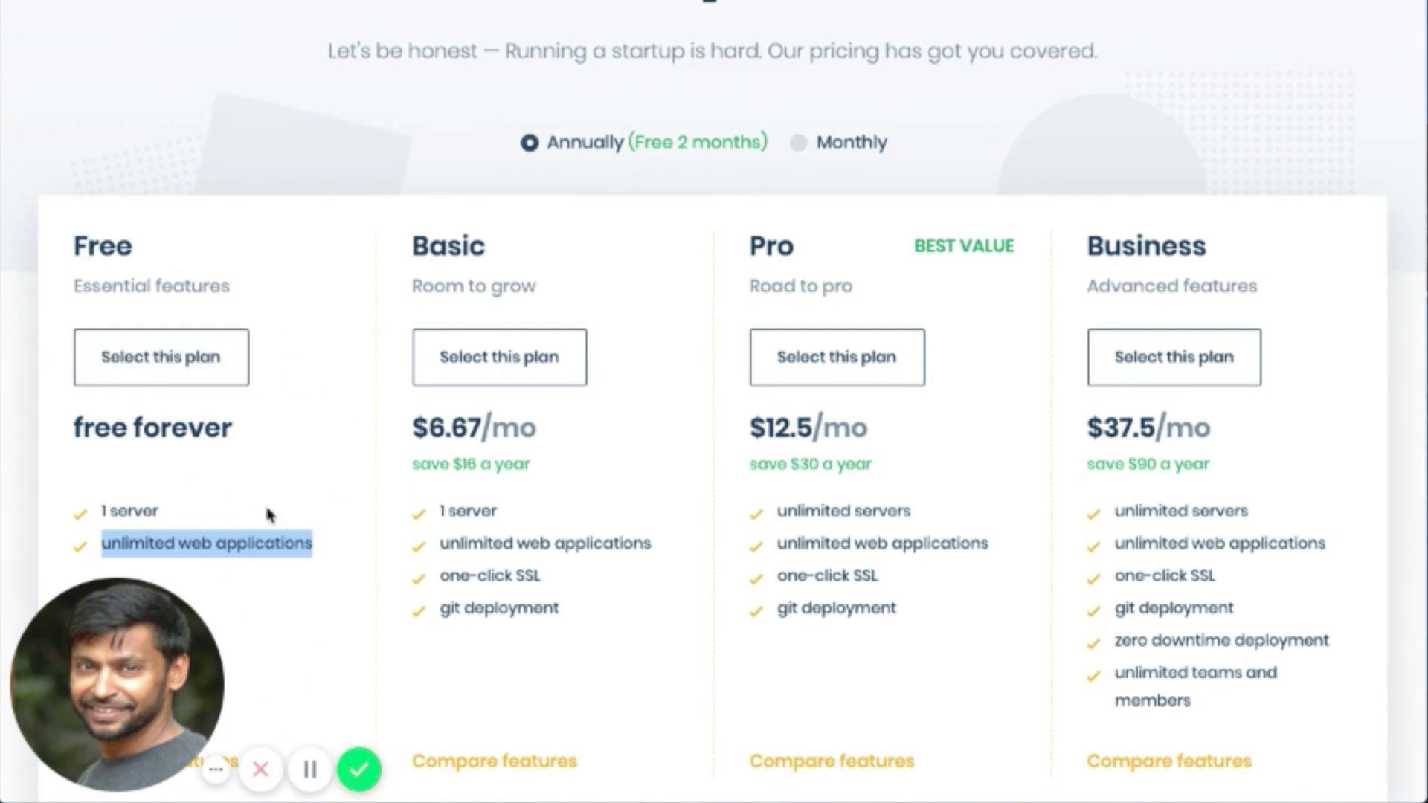
left_click(242, 542)
triple_click(242, 542)
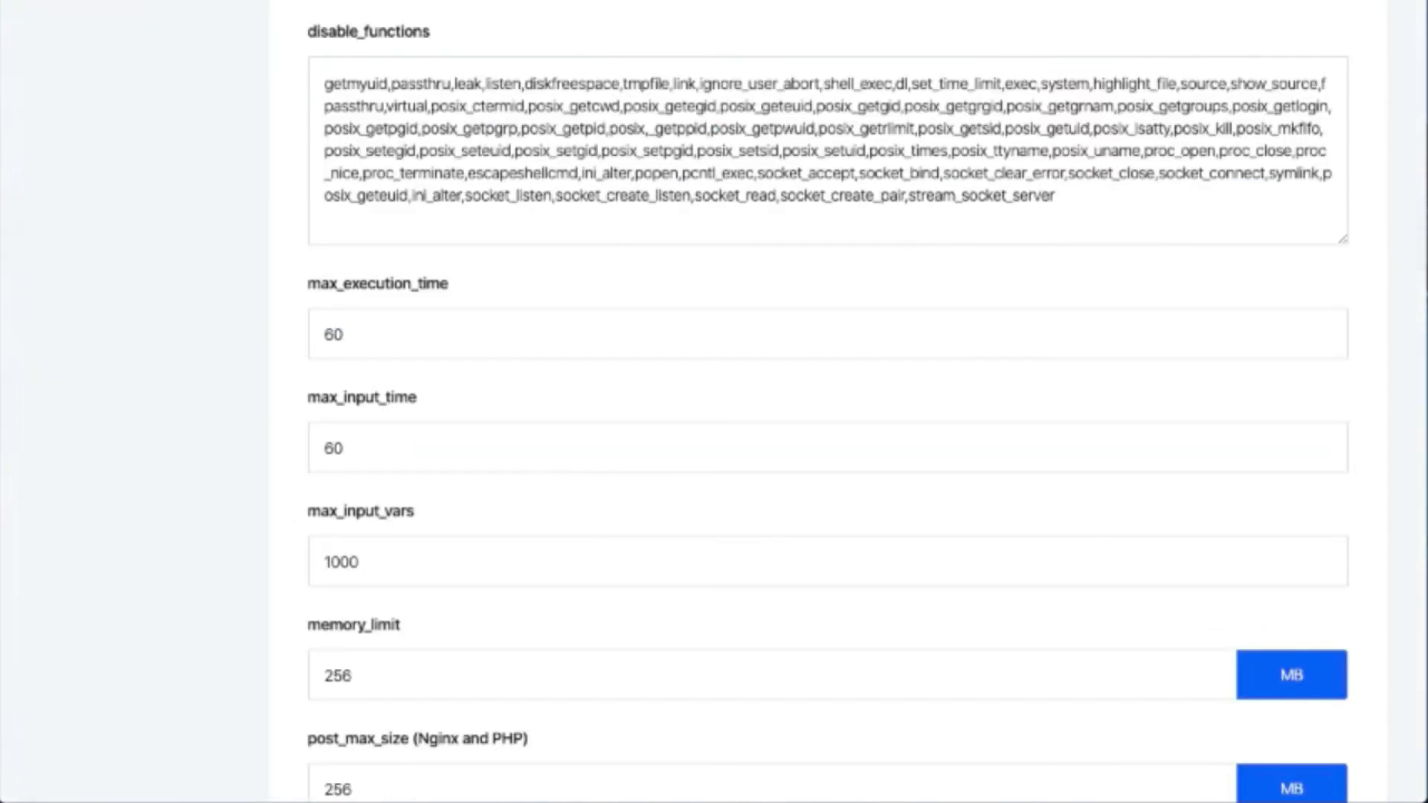
Look through the FusionMarketers PHP and FPM settings in RunCloud again, from the end of the page back to the beginning.
scroll(555, 552, "down", 9)
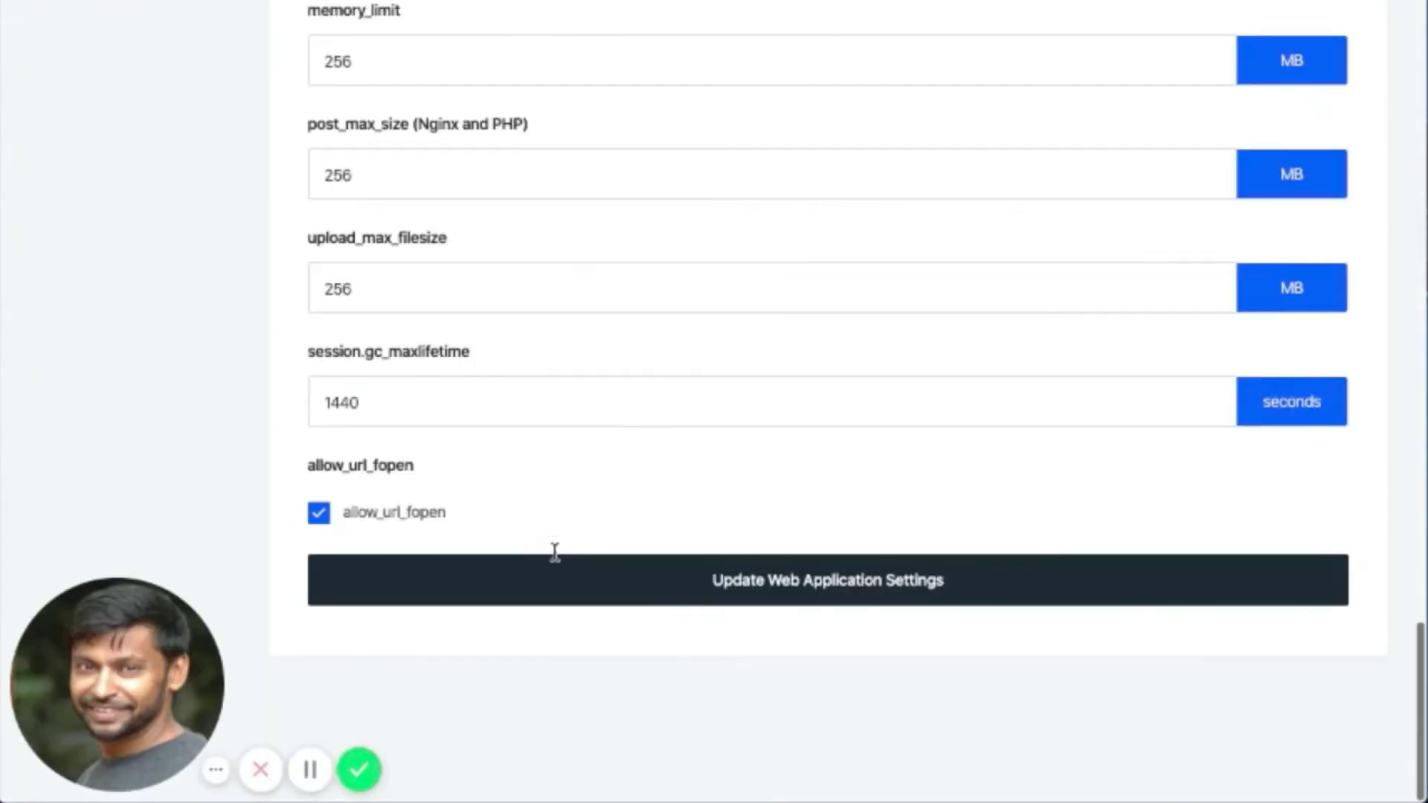
scroll(555, 552, "up", 8)
scroll(555, 552, "down", 8)
scroll(555, 551, "up", 20)
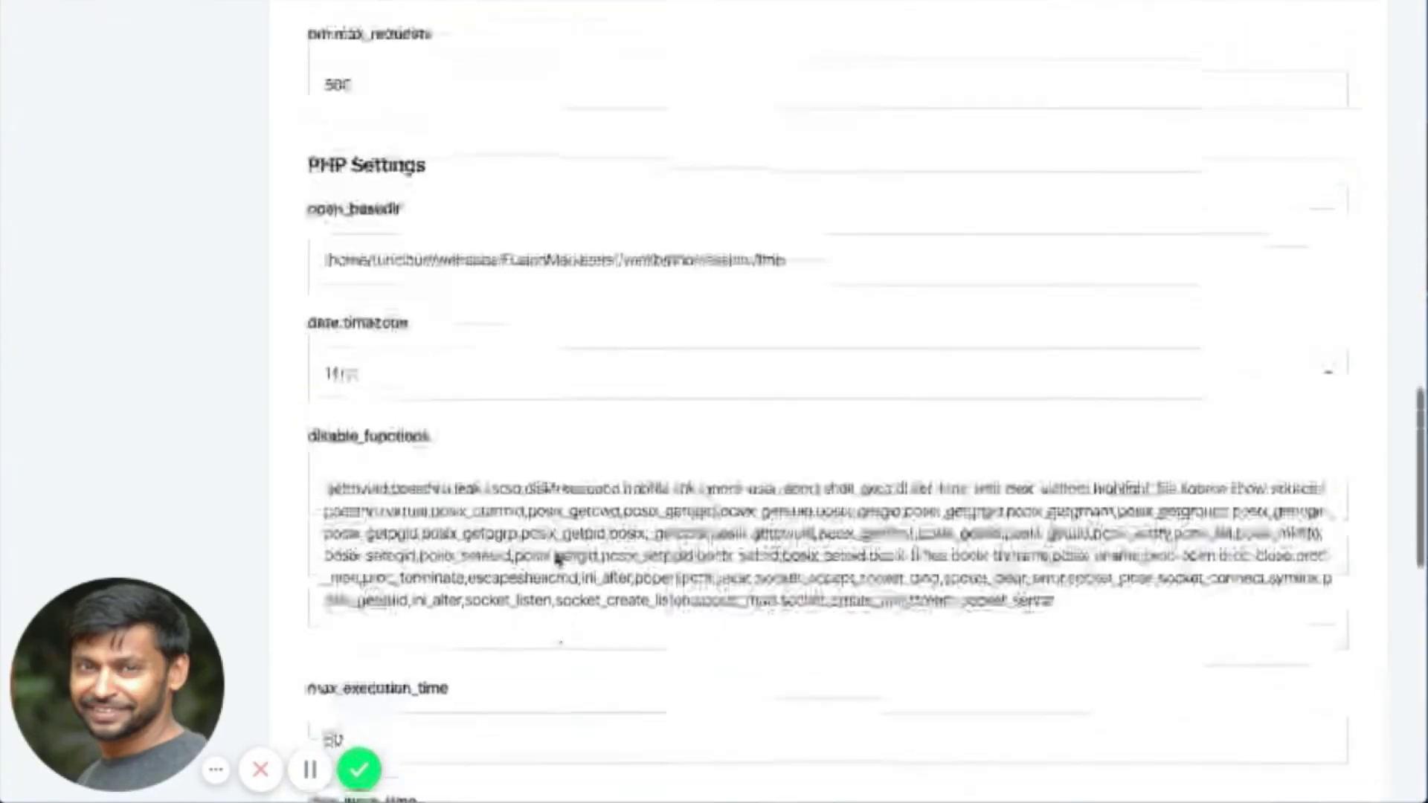
scroll(554, 552, "up", 2)
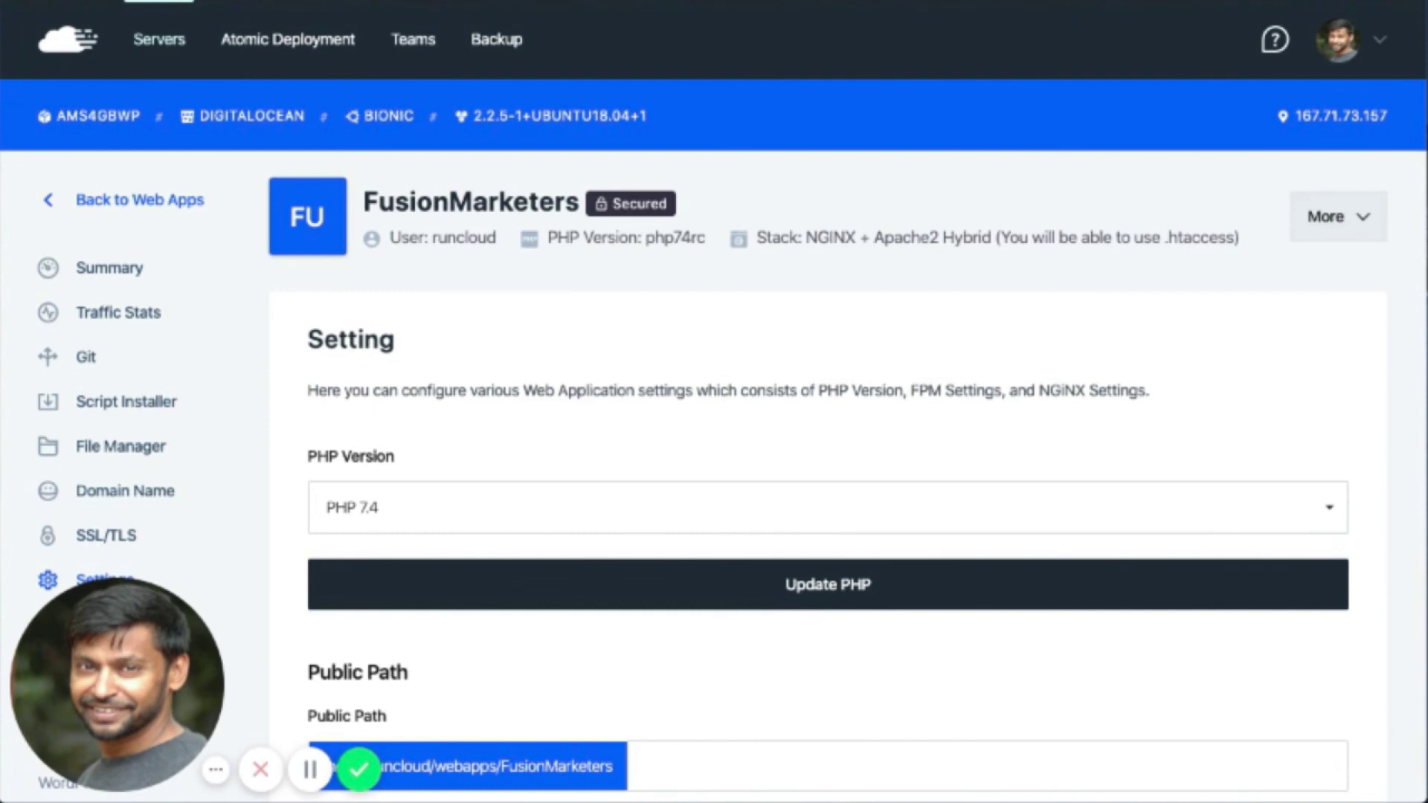
Switch to the Cloudways WordPress Migrator plugin page on WordPress.org and look over its reviews and ratings.
key("ctrl+Tab")
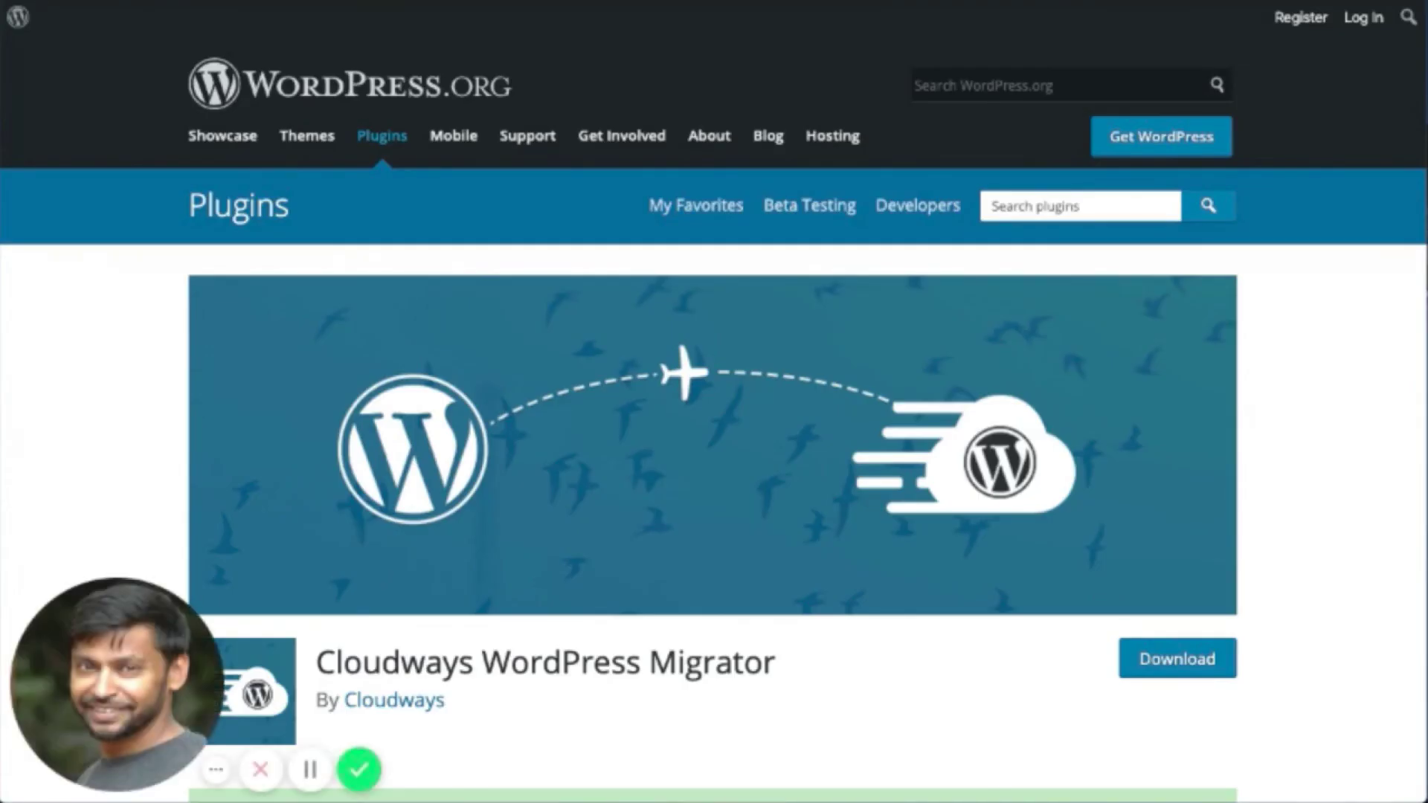
scroll(835, 395, "down", 6)
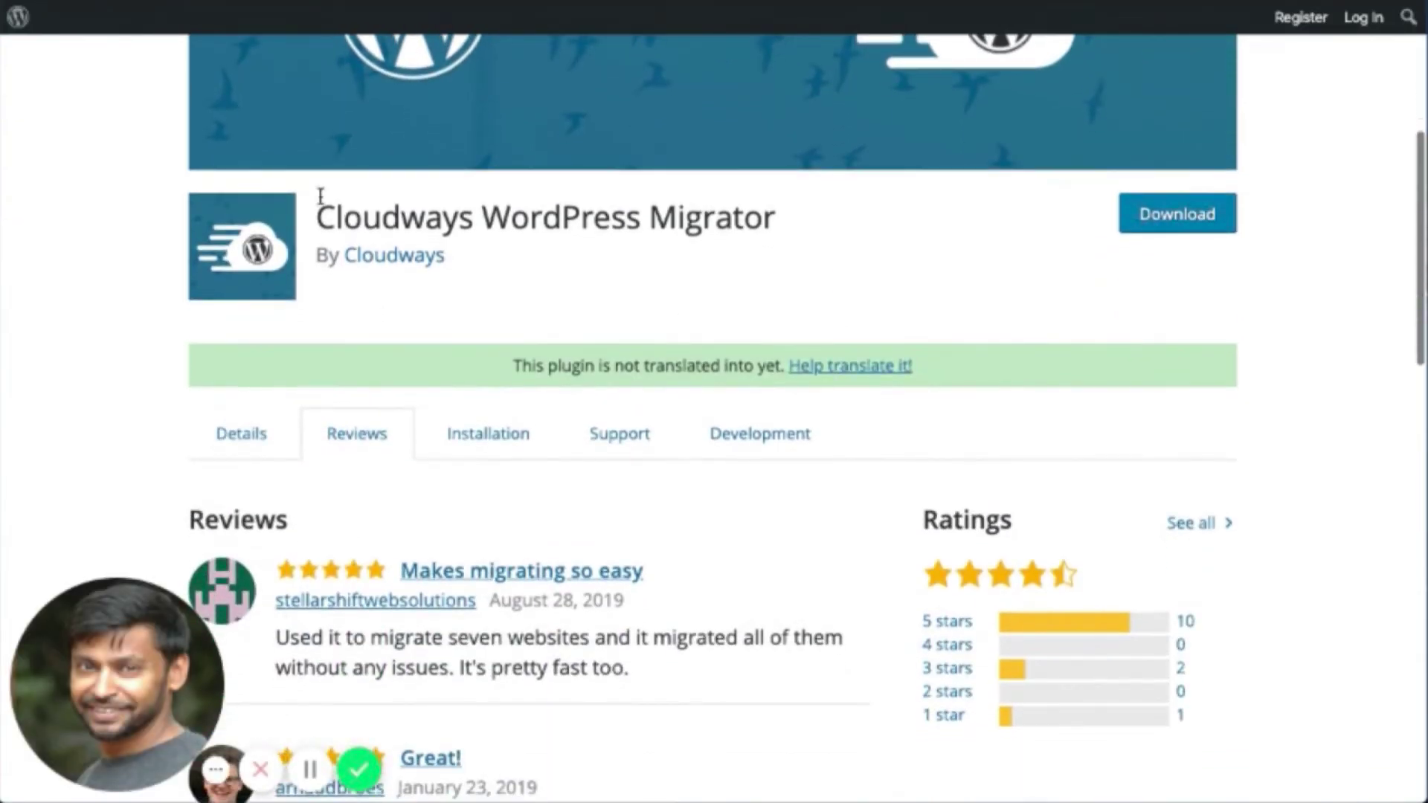
scroll(688, 262, "up", 6)
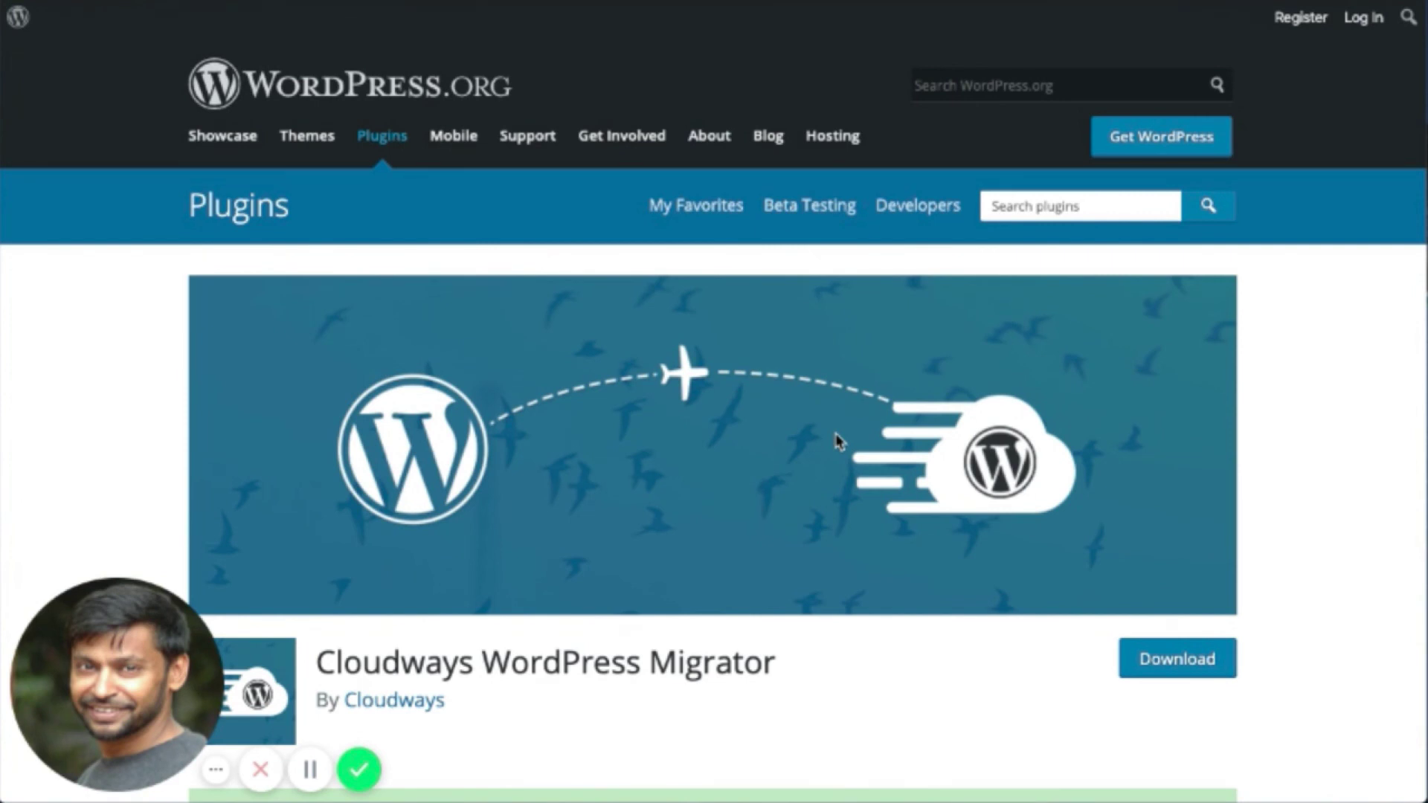
Open the details of the Cloudways WordPress Migrator plugin and look over its description, version and installation figures.
scroll(752, 465, "down", 7)
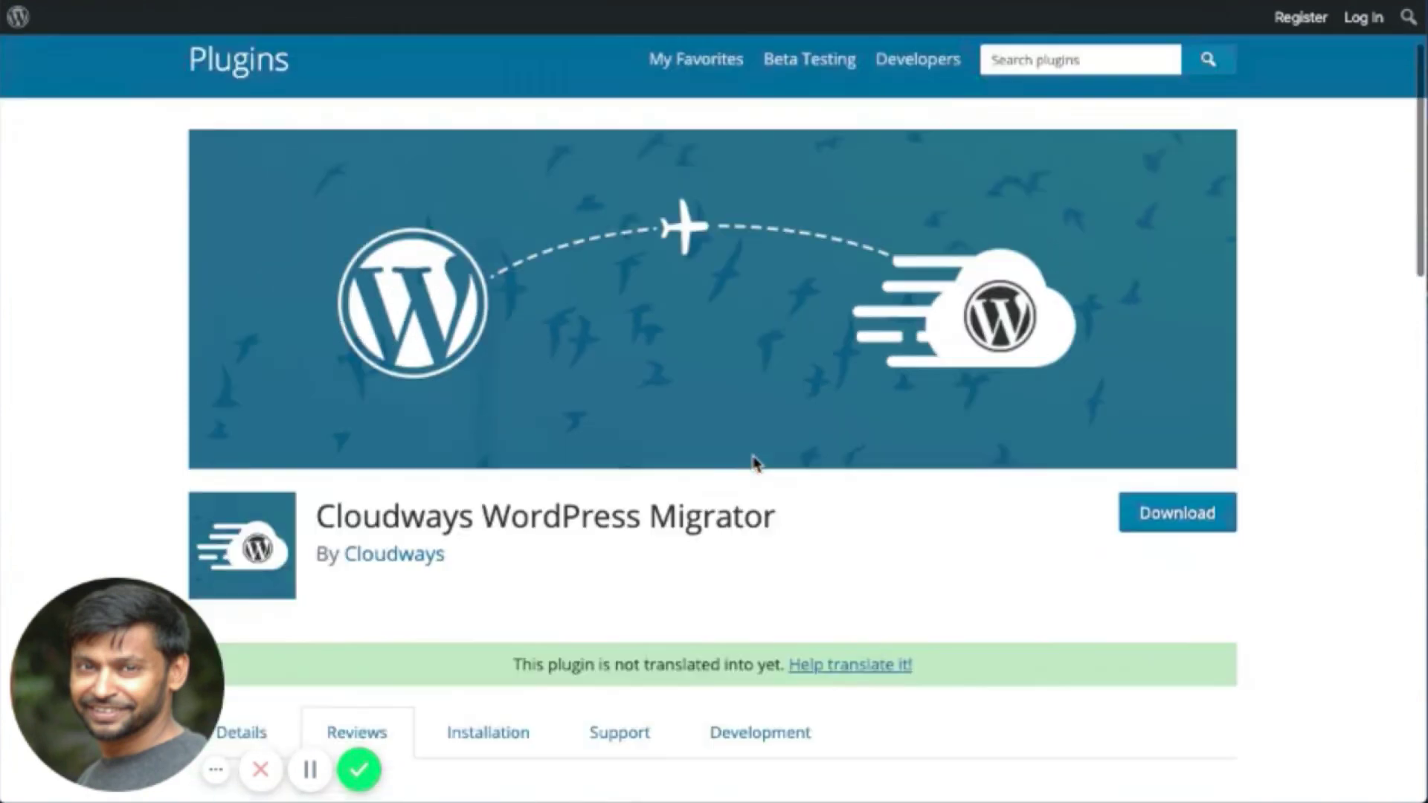
scroll(647, 217, "up", 2)
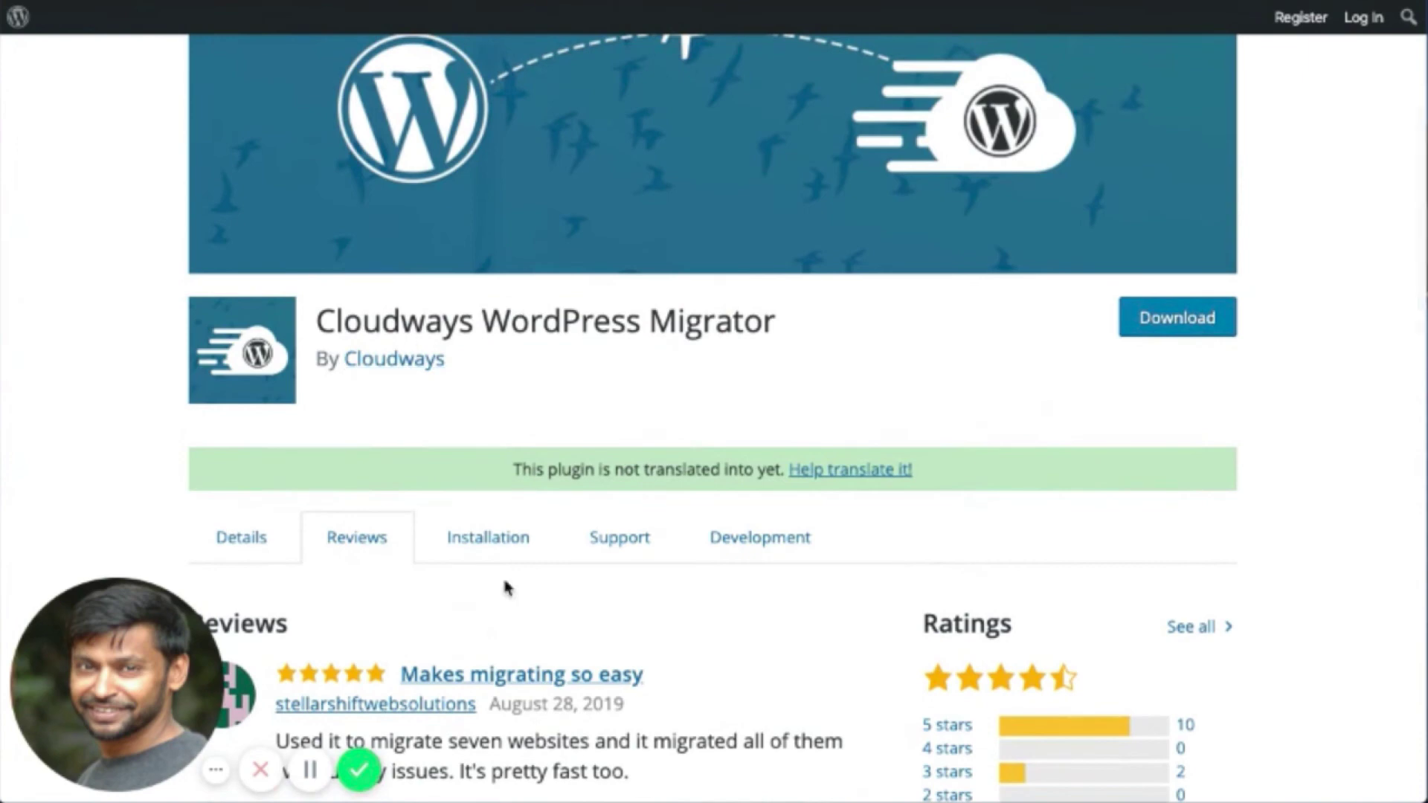
scroll(493, 465, "down", 2)
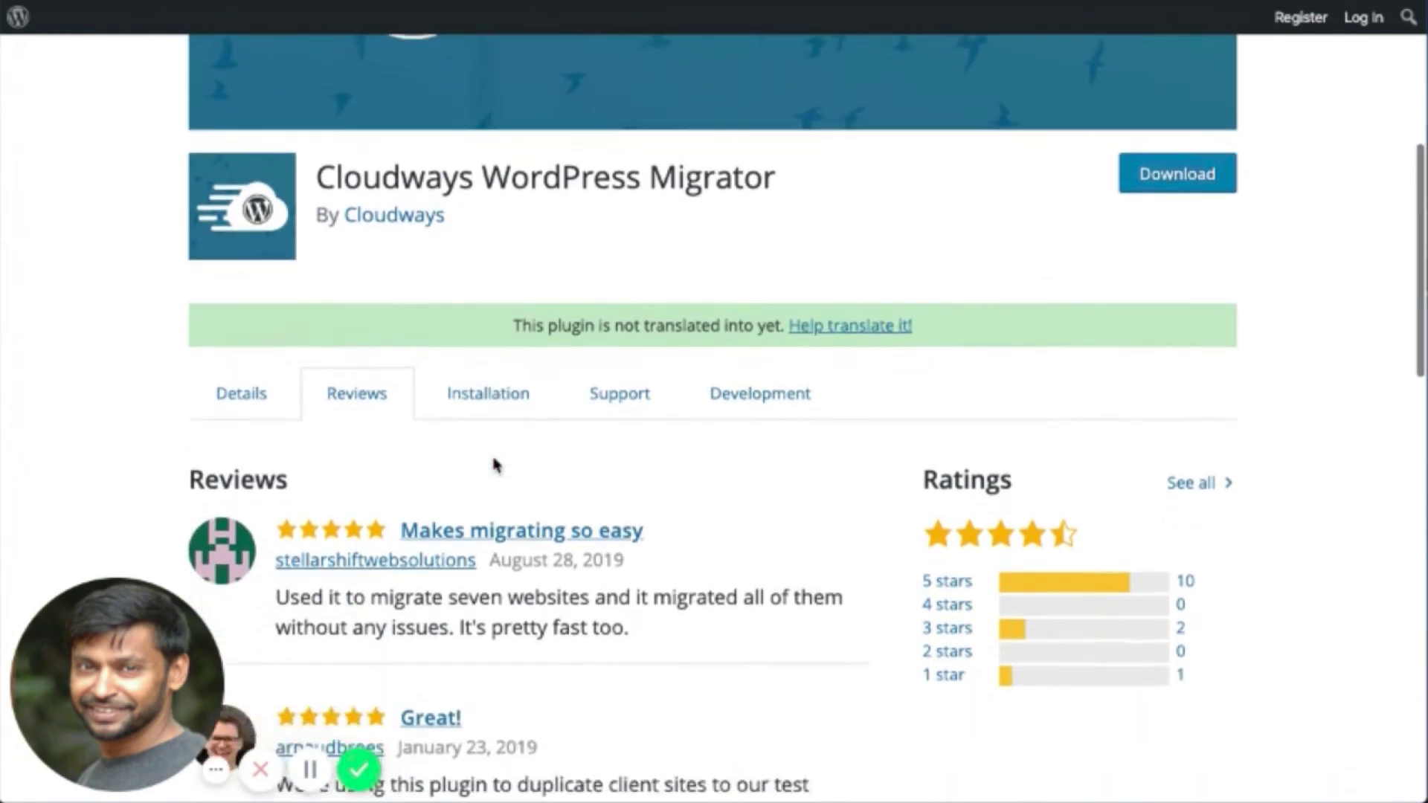
scroll(494, 464, "up", 6)
scroll(493, 465, "down", 10)
scroll(493, 465, "up", 1)
scroll(493, 465, "up", 1)
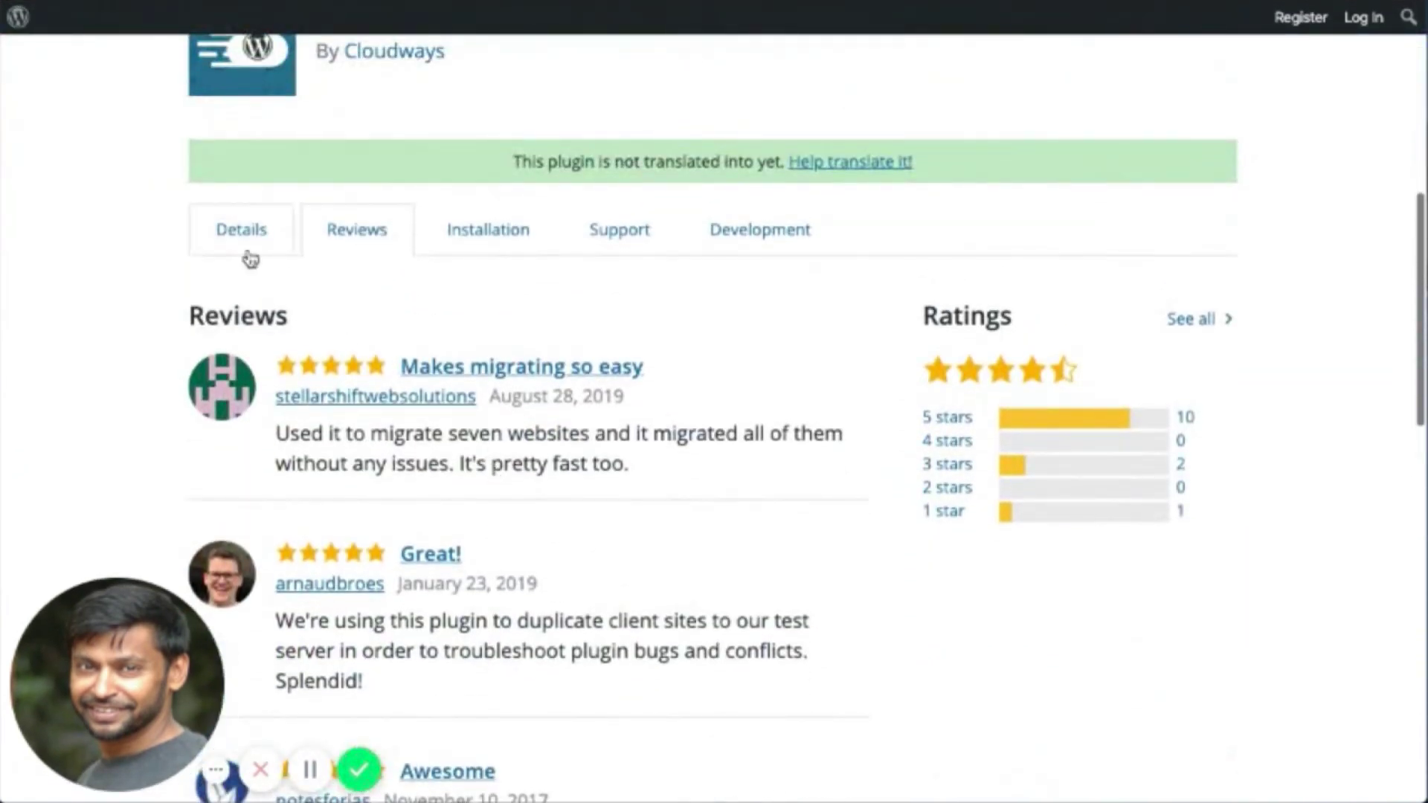
left_click(239, 231)
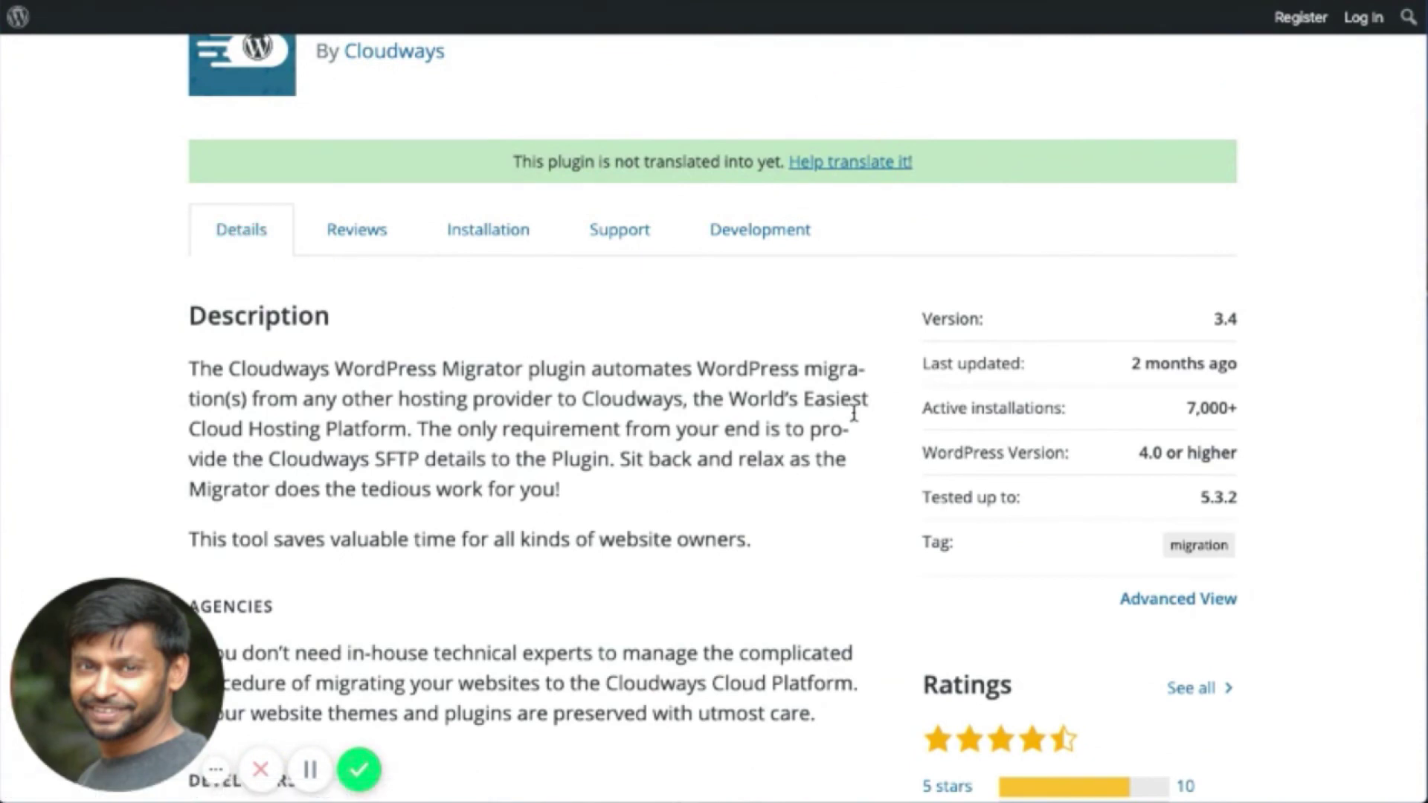
scroll(542, 448, "up", 3)
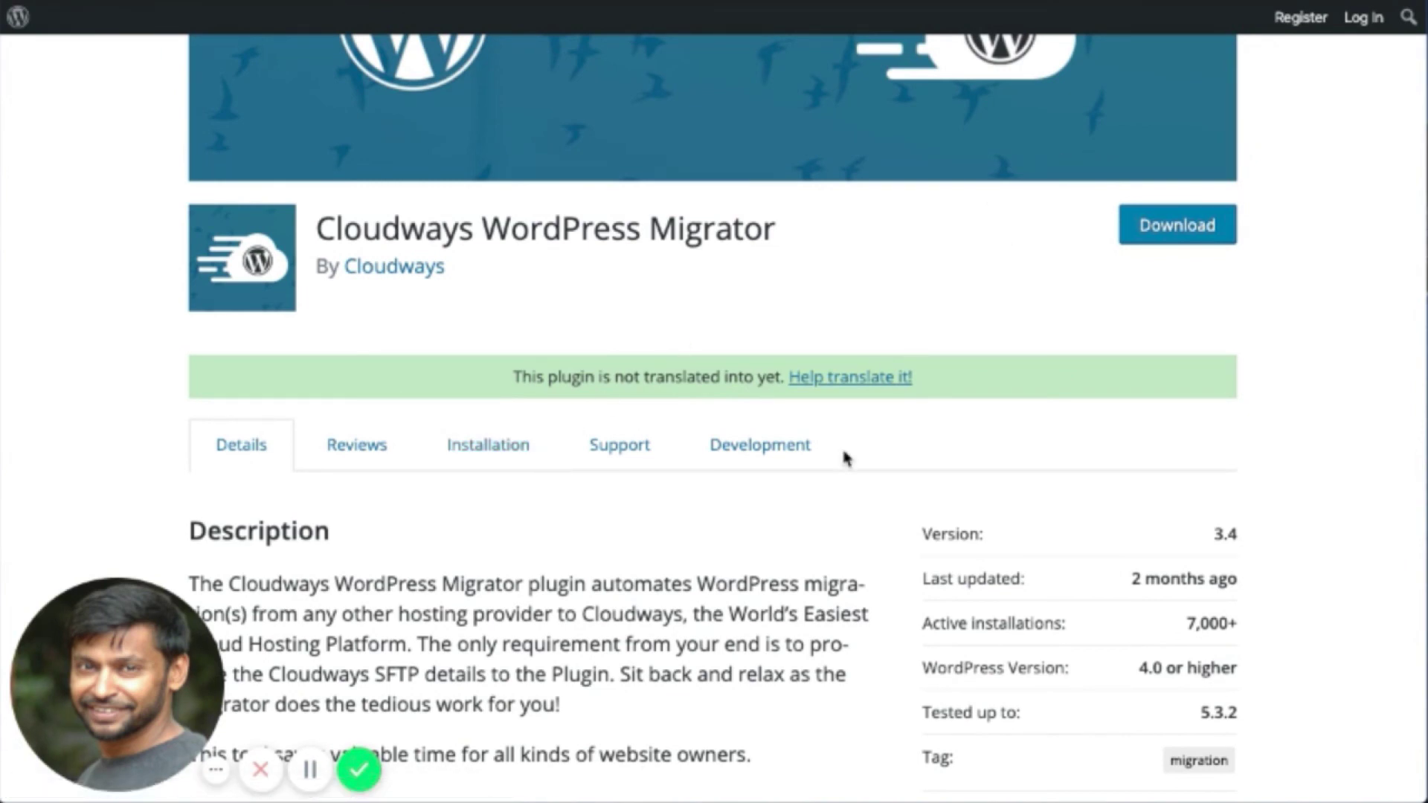
scroll(883, 274, "up", 5)
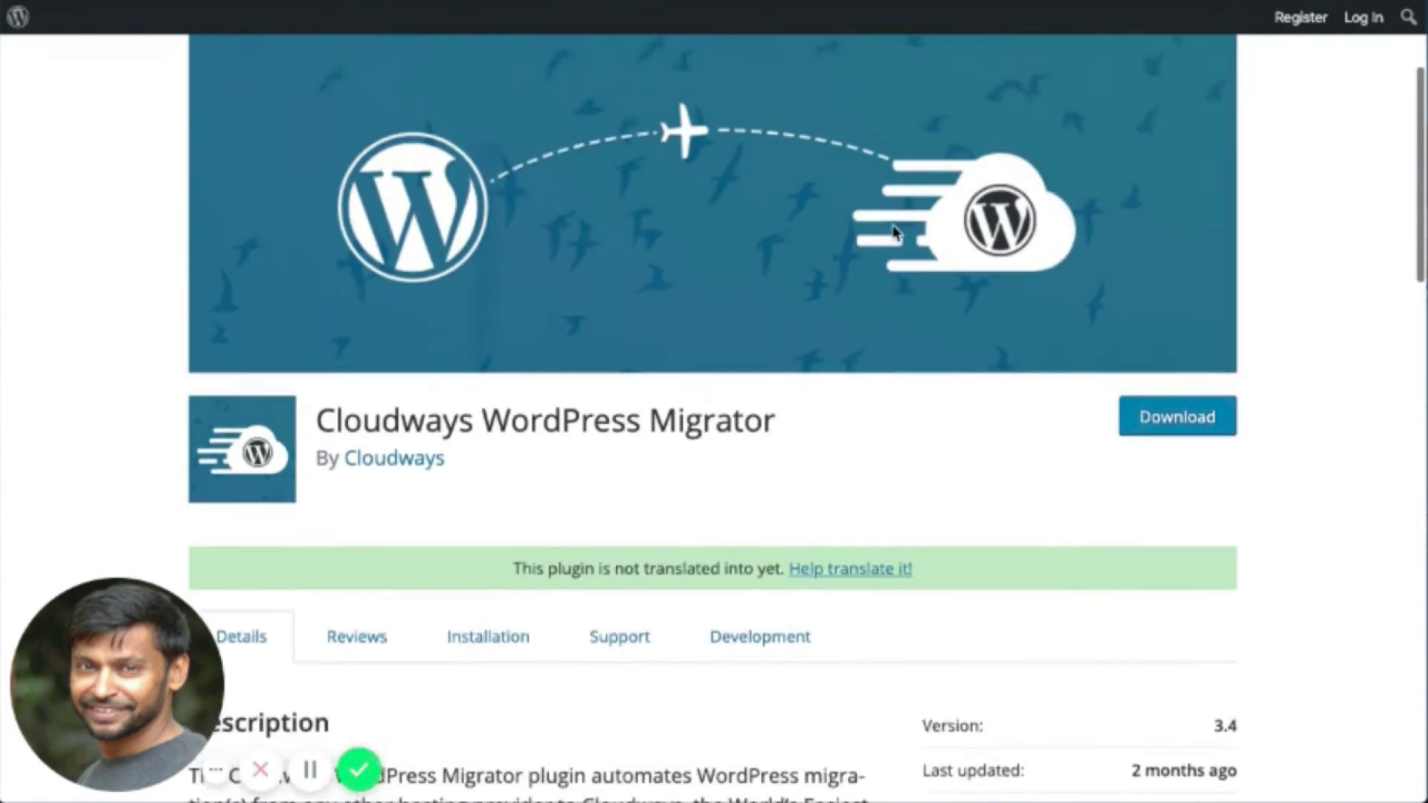